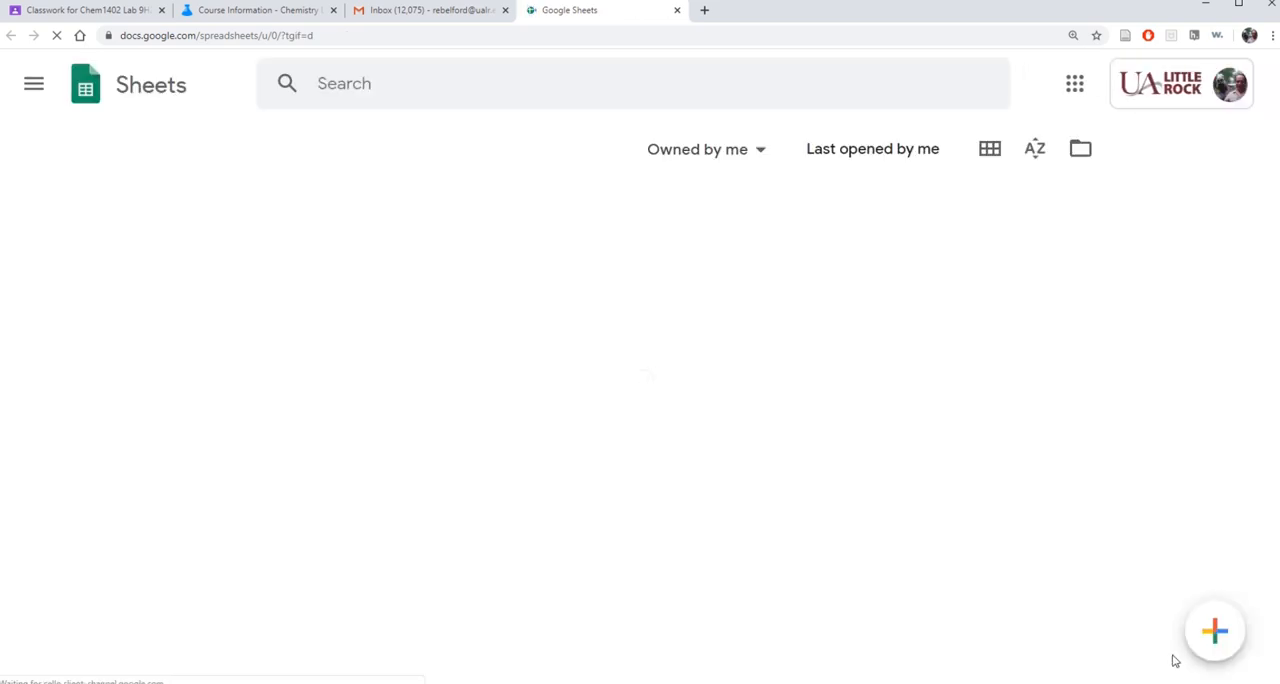
Create a blank spreadsheet and enter the headers X in cell A4 and Y in cell B4.
left_click(1210, 632)
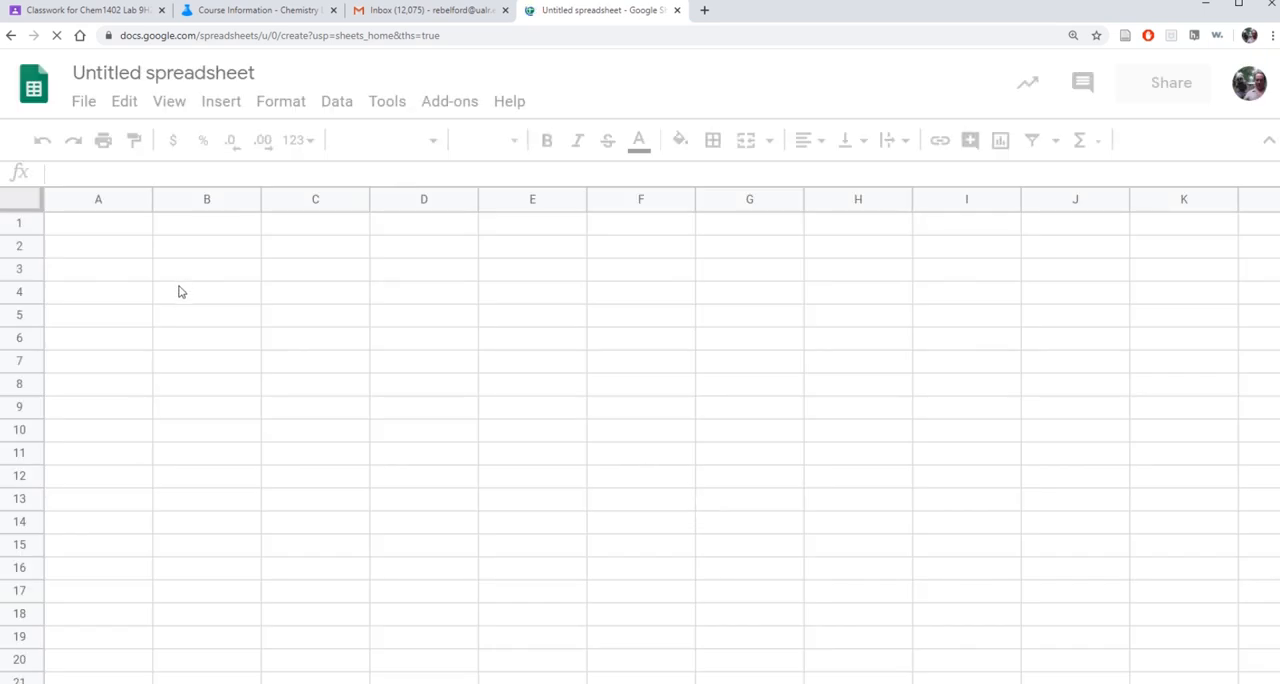
left_click(108, 298)
type("X")
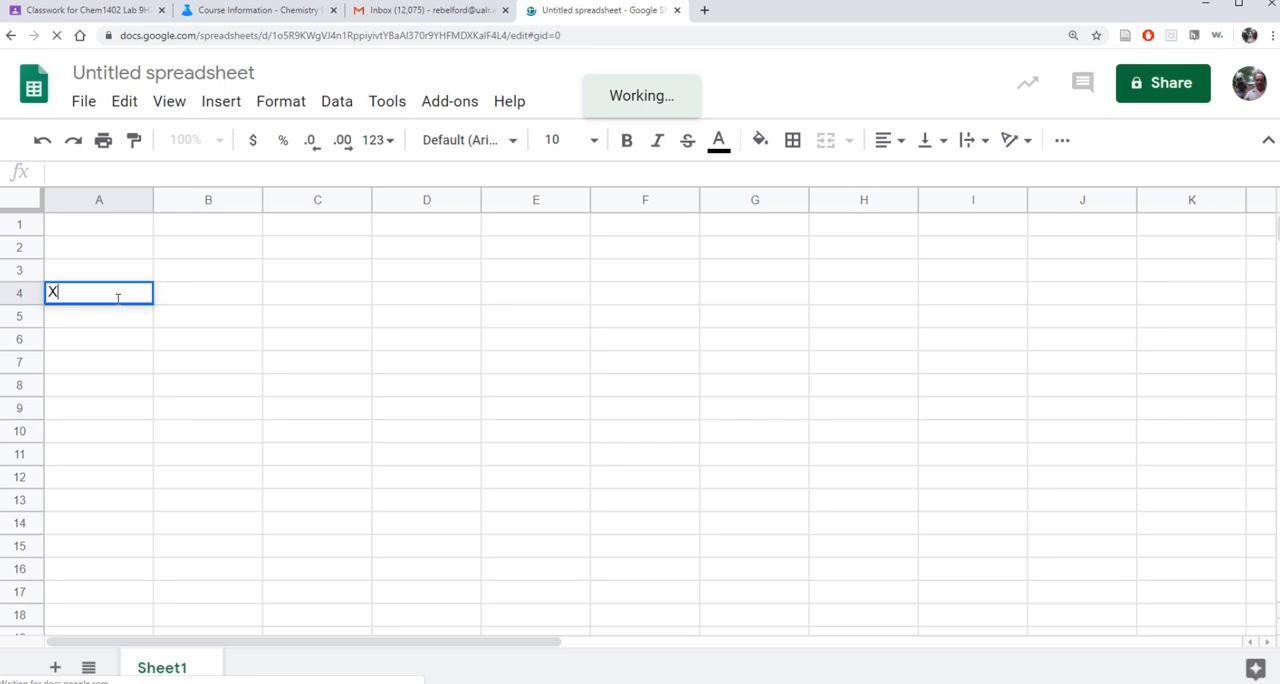
key("Tab")
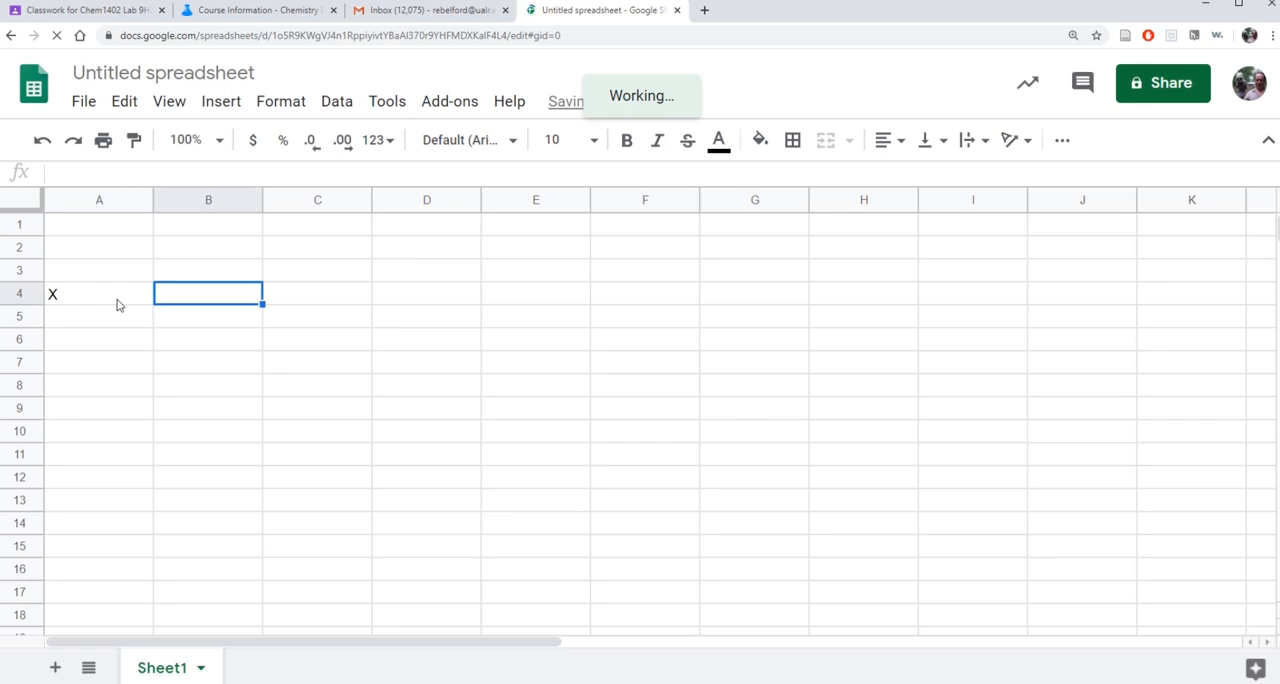
type("Y")
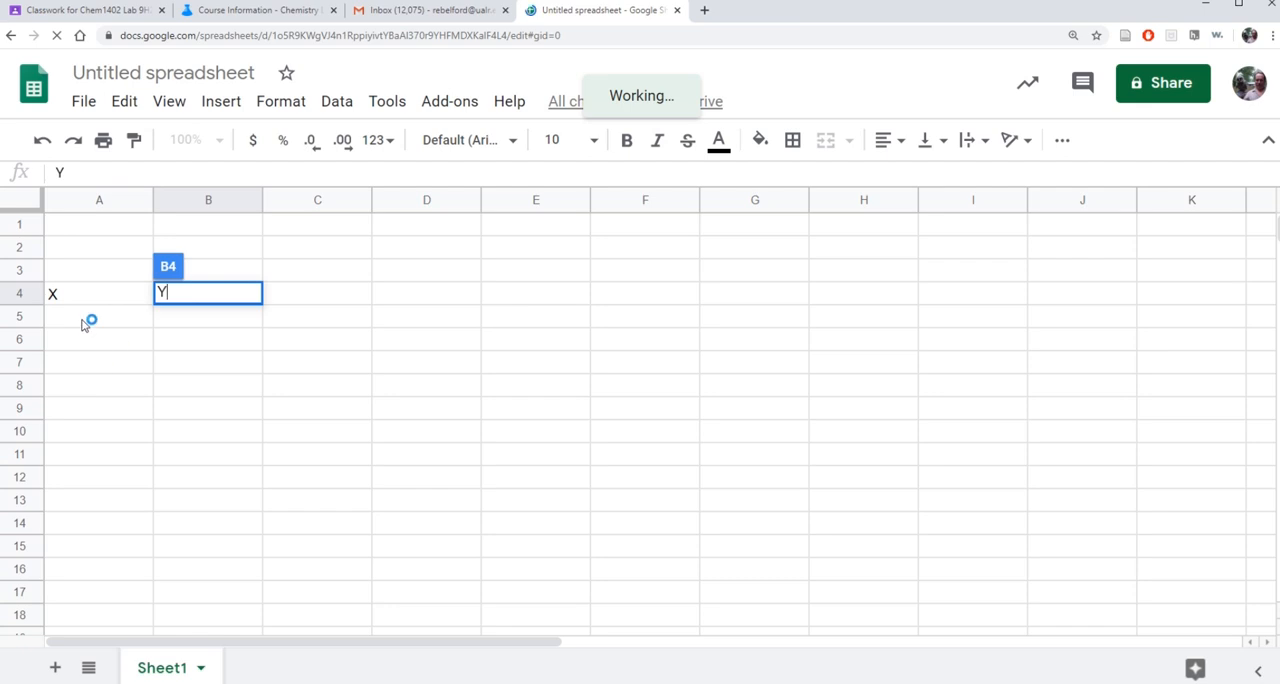
Enter 1 and 2 under the X header and extend the series down to 10 in cell A14.
double_click(87, 320)
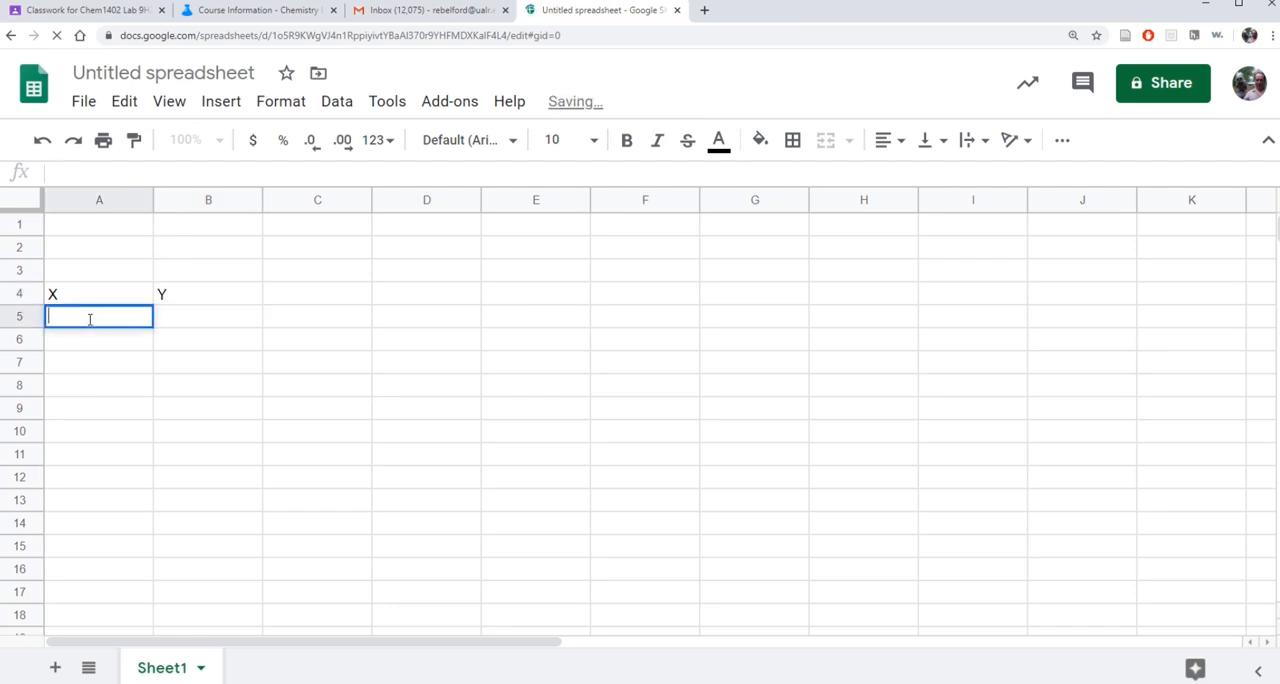
type("1")
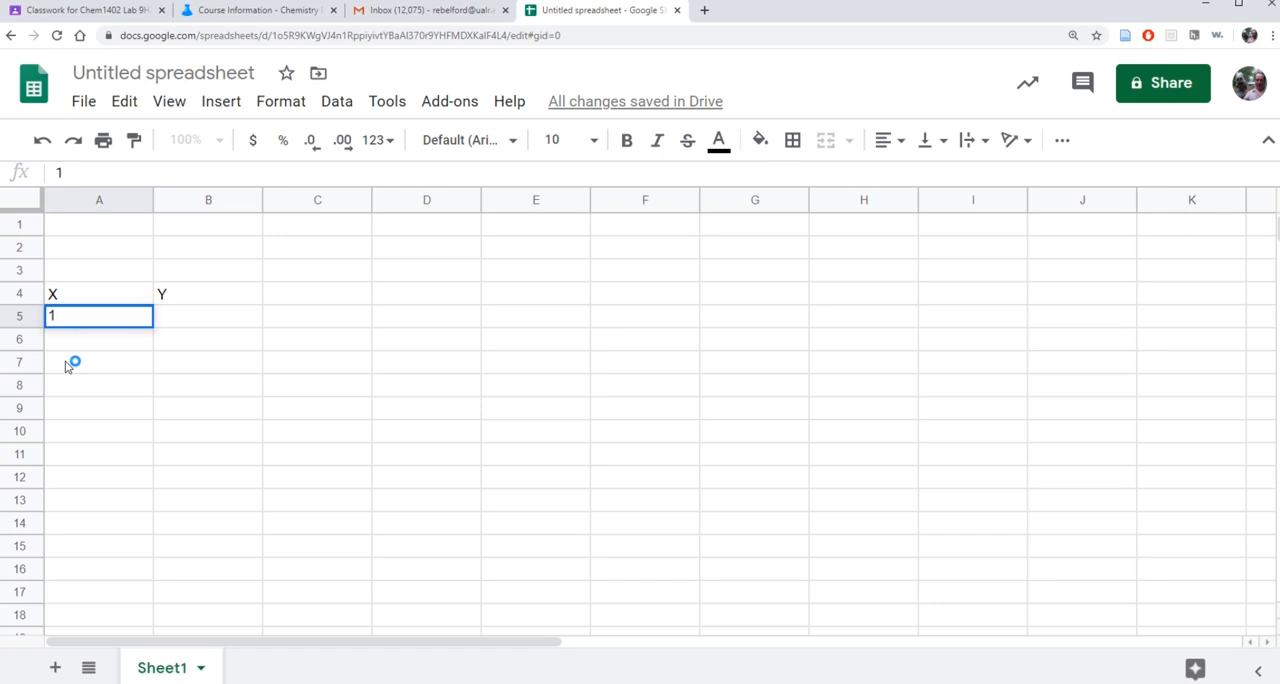
left_click(83, 346)
type("2")
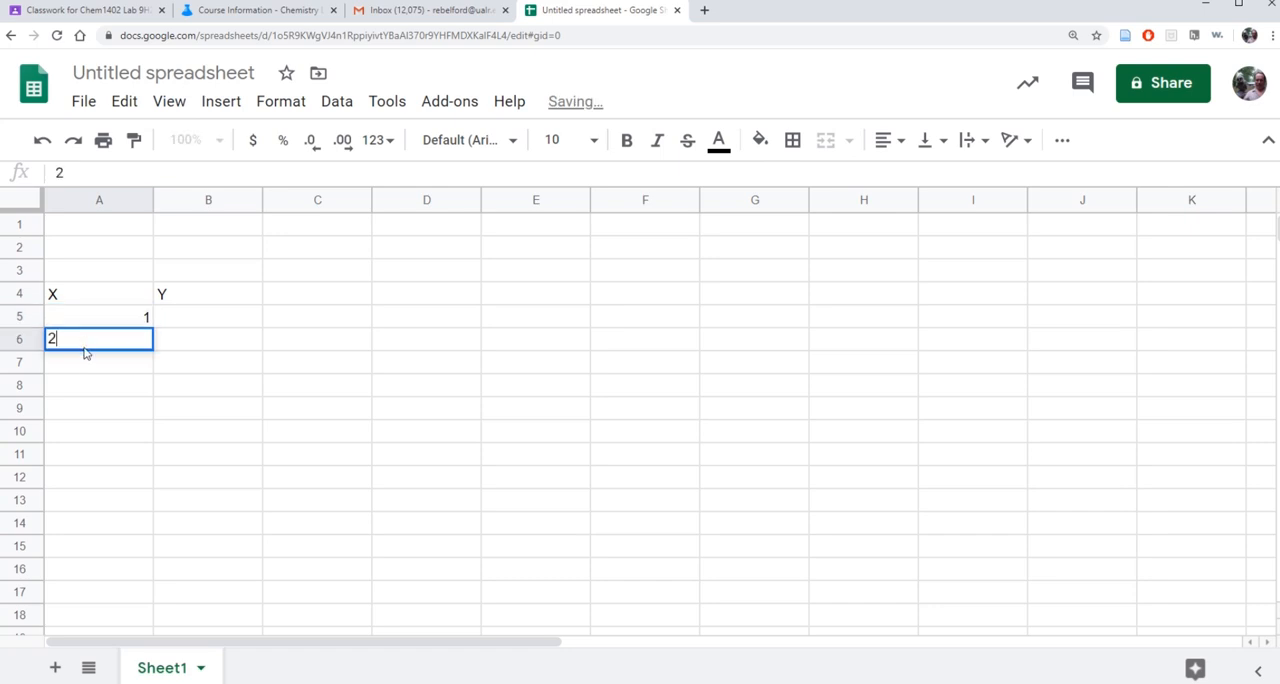
left_click(279, 389)
left_click_drag(137, 325, 125, 521)
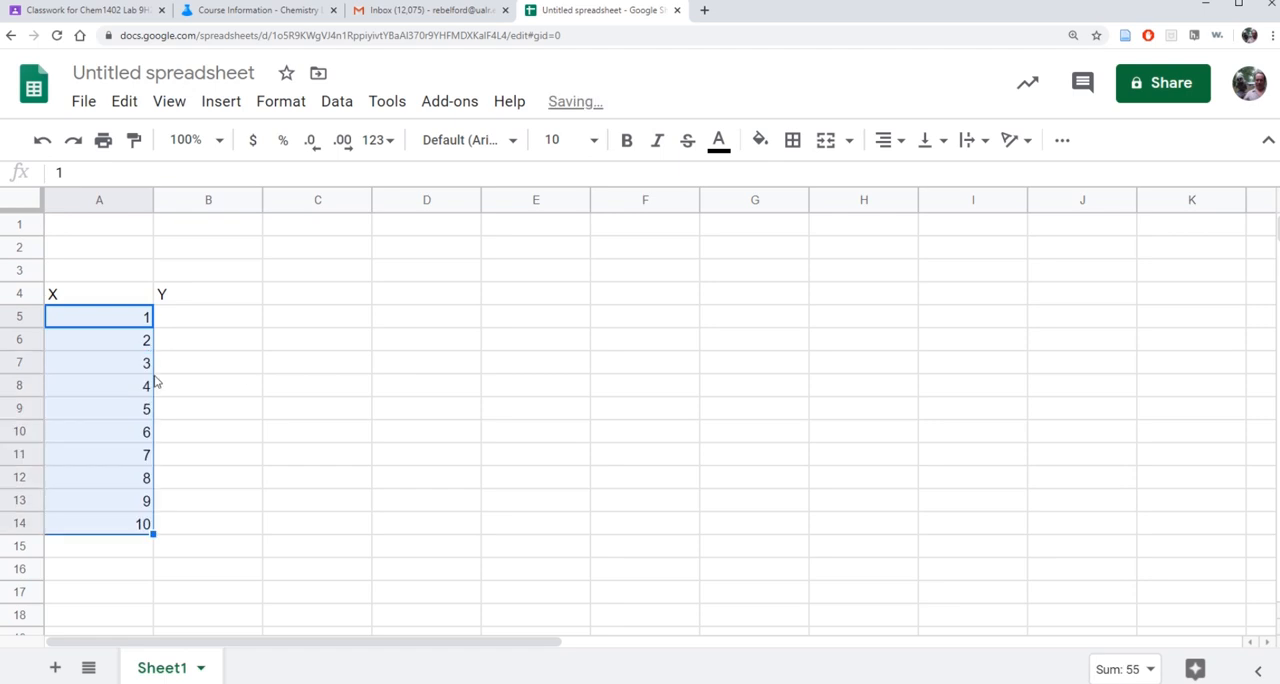
Enter 5 in cell B5 and 4 in cell B6 under the Y header.
double_click(199, 327)
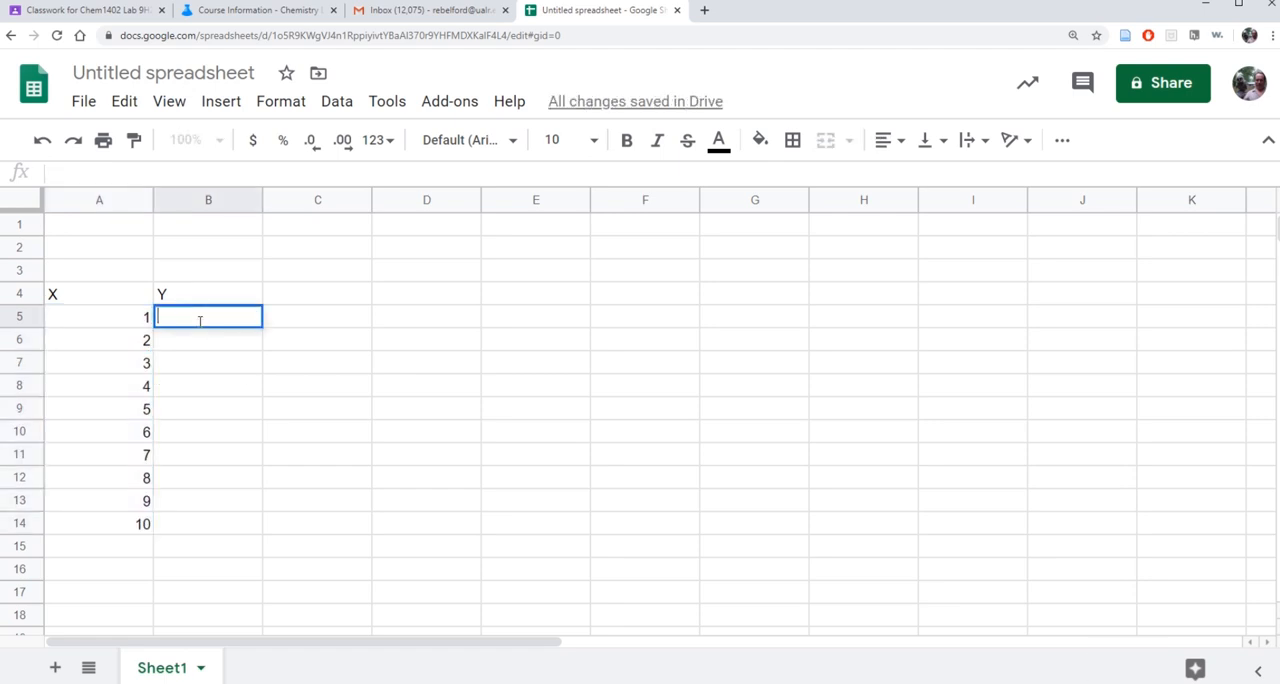
type("5")
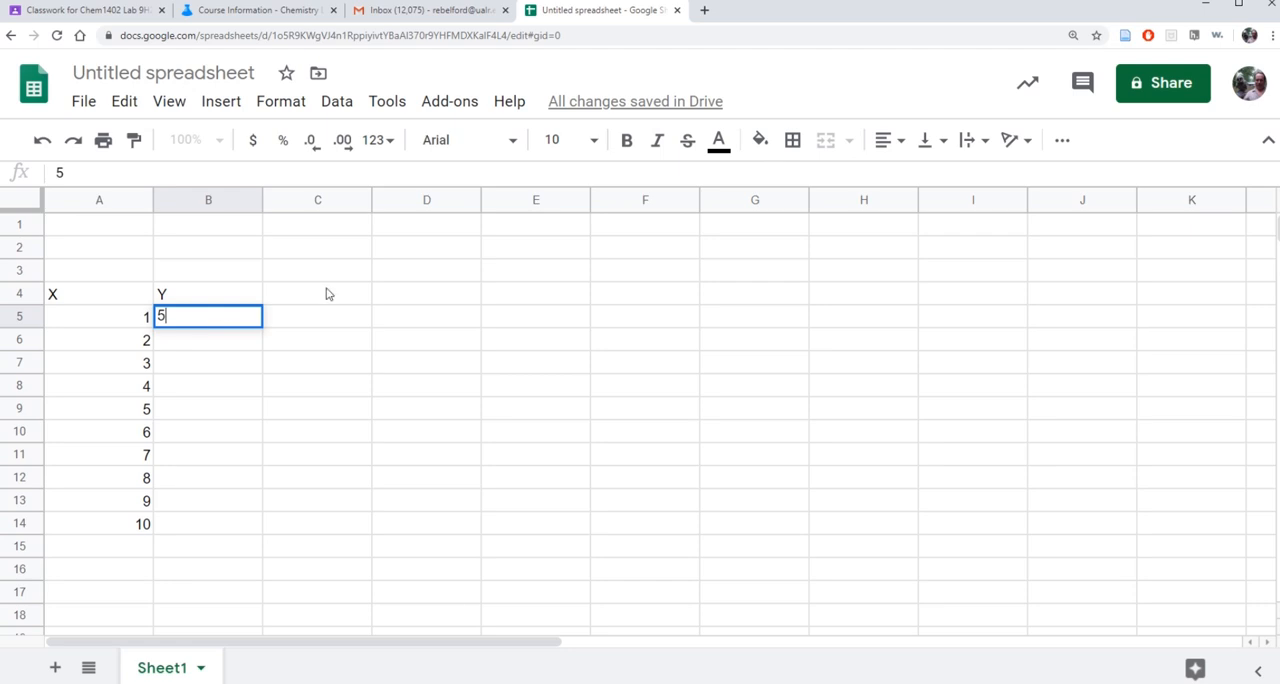
left_click(188, 352)
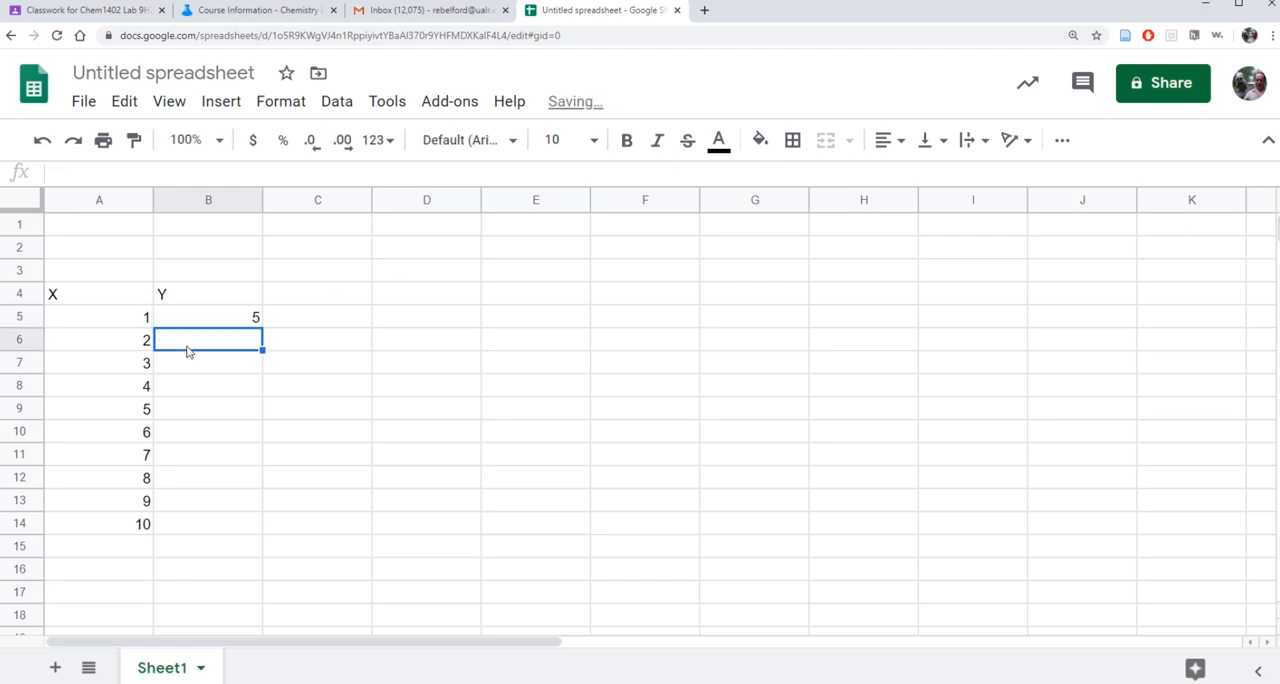
type("4")
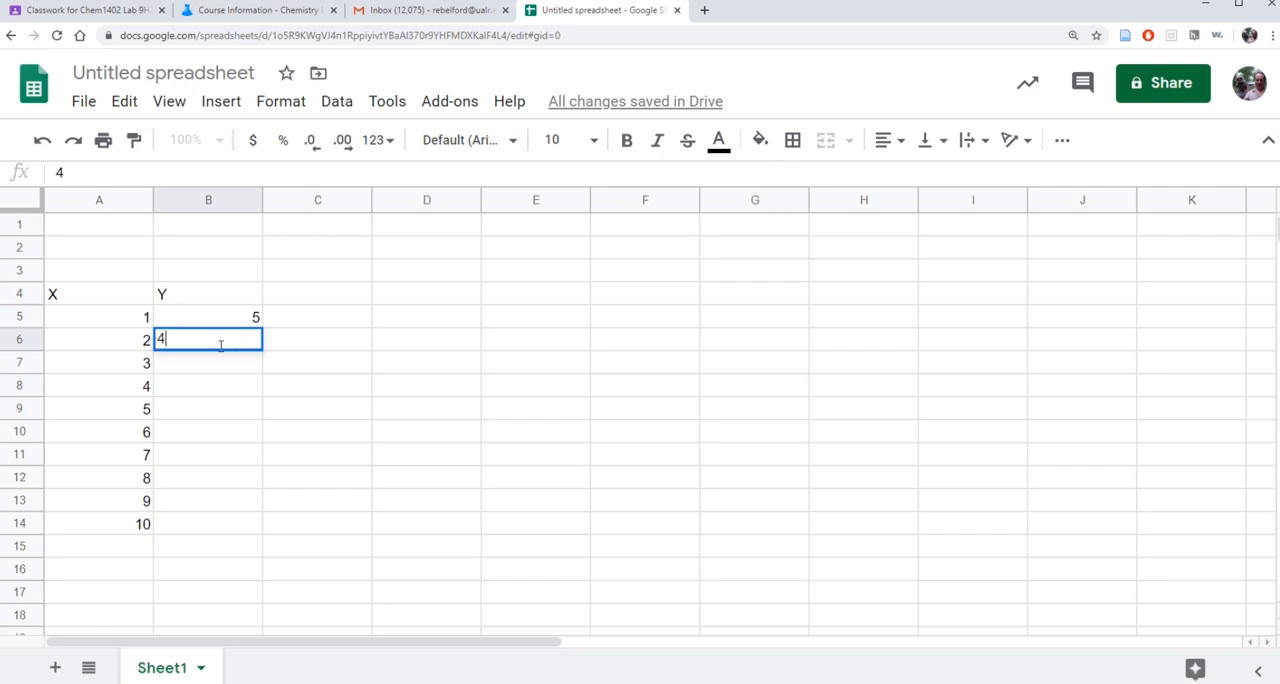
key("Return")
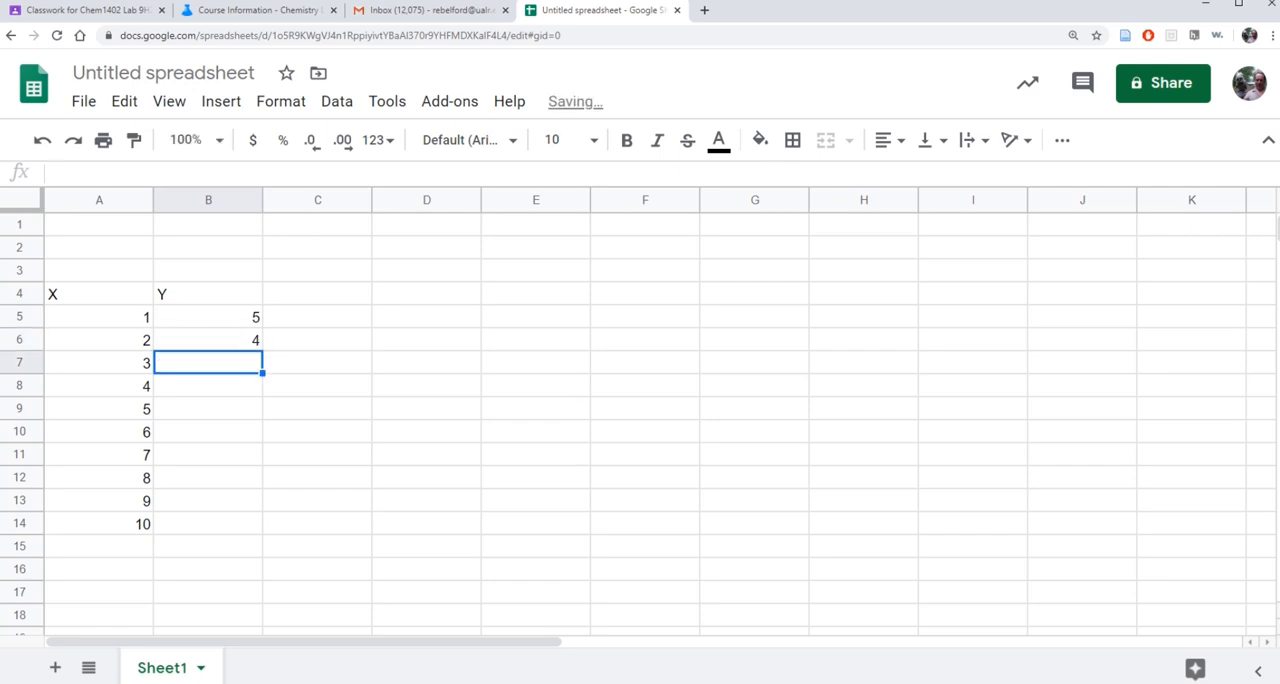
Change the value in cell B6 to 9 and extend the Y series down through cell B14.
left_click(255, 344)
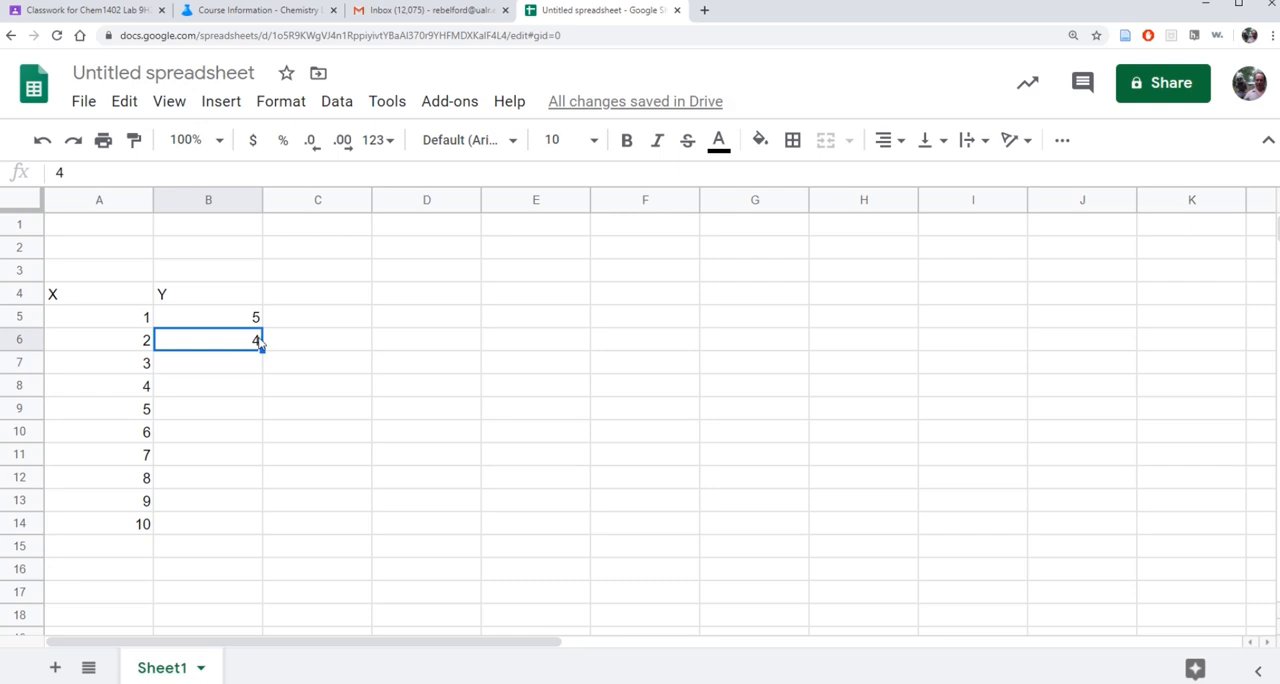
double_click(256, 342)
left_click_drag(257, 339, 233, 339)
type("9")
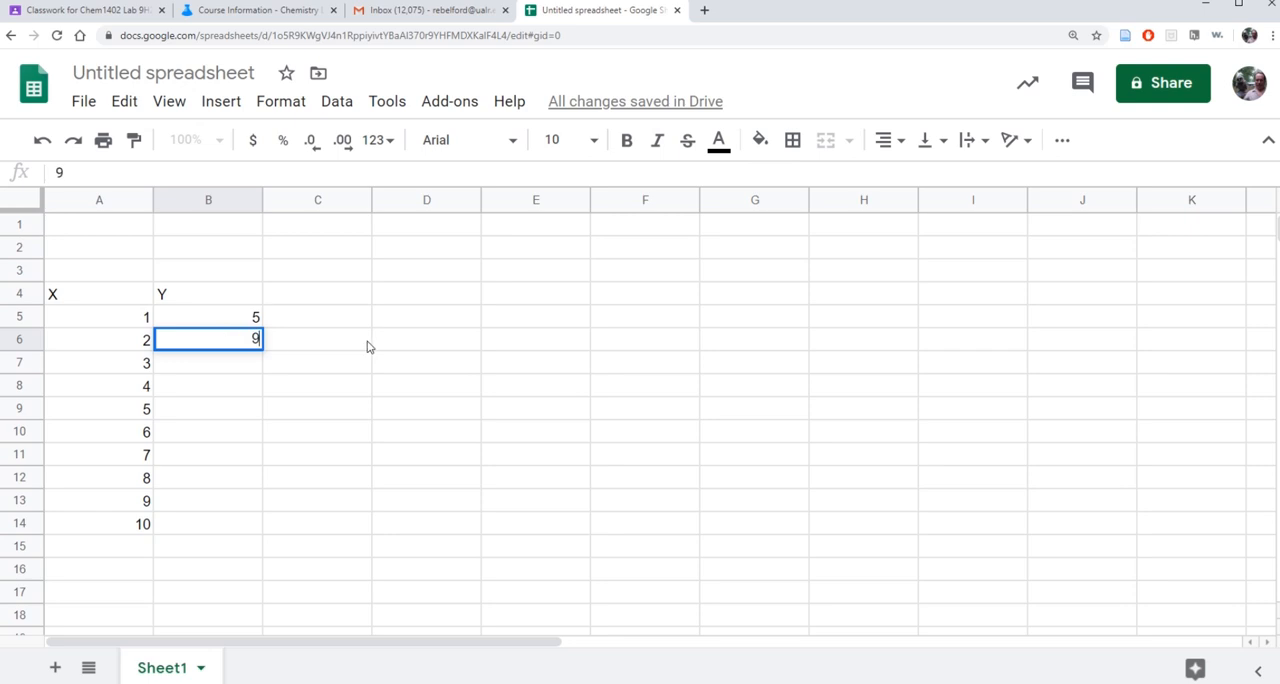
left_click(366, 346)
left_click_drag(254, 320, 247, 525)
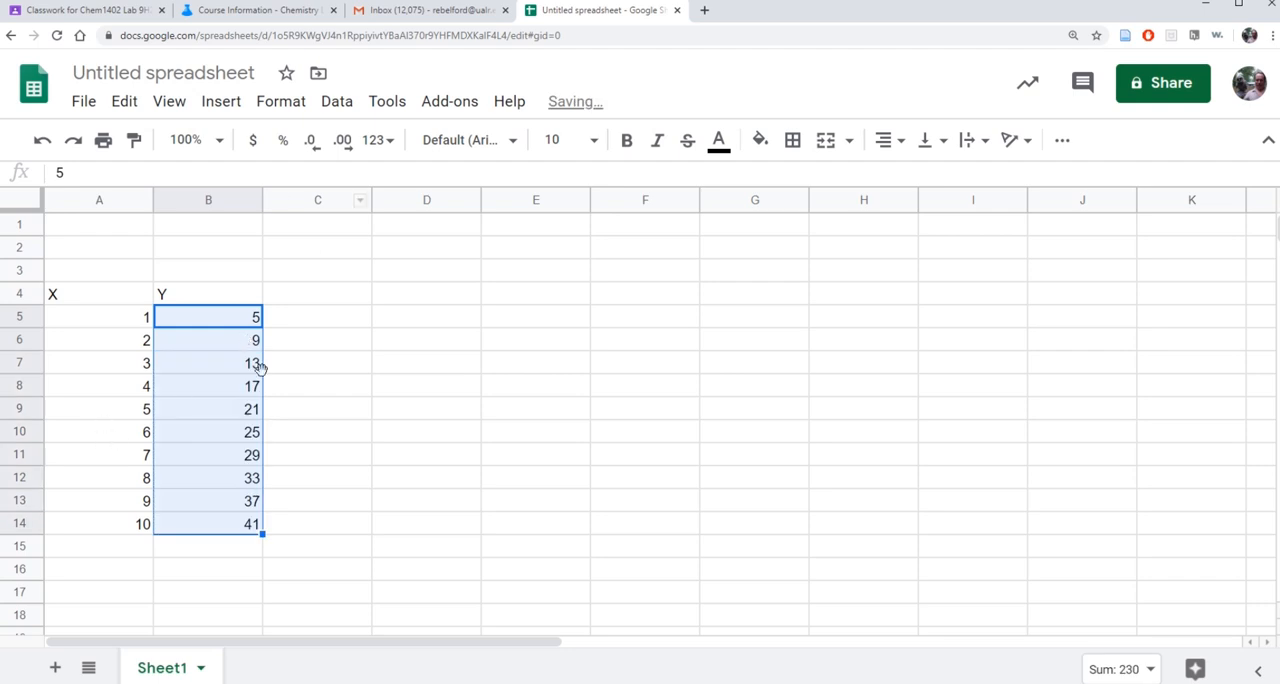
left_click(508, 344)
Insert a chart of the X and Y data in A4:B14 and place it just beside the data columns.
left_click_drag(73, 298, 227, 520)
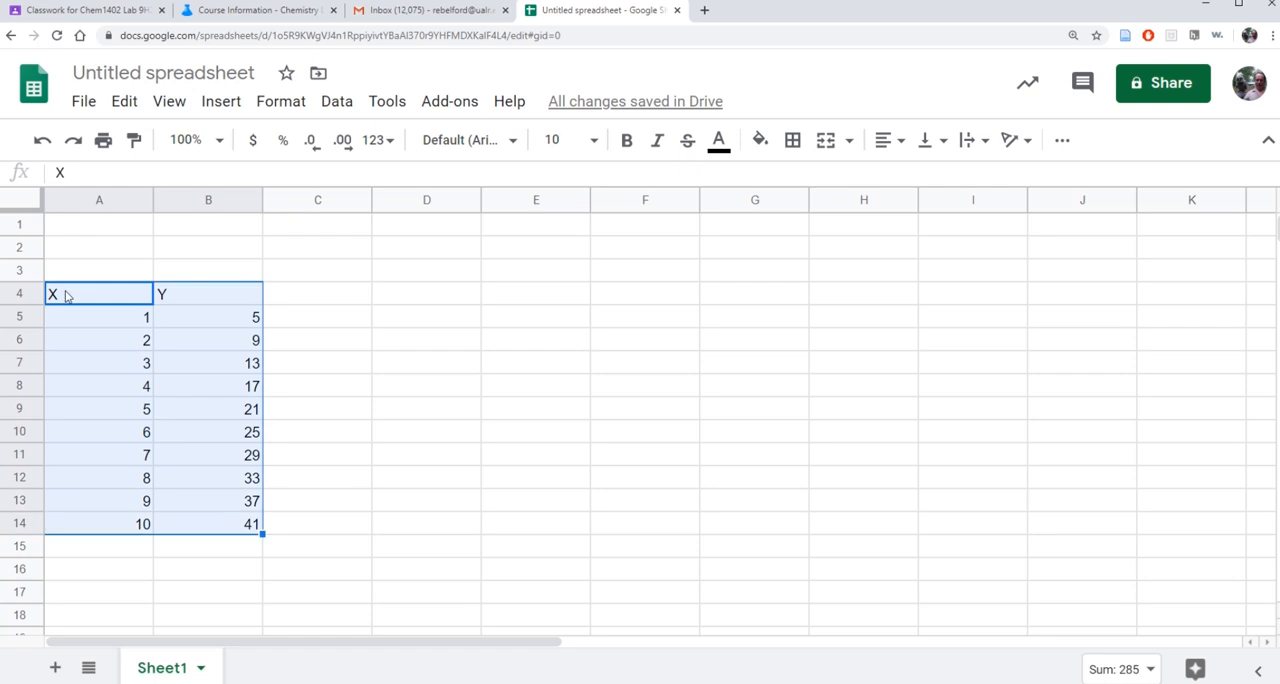
left_click(221, 101)
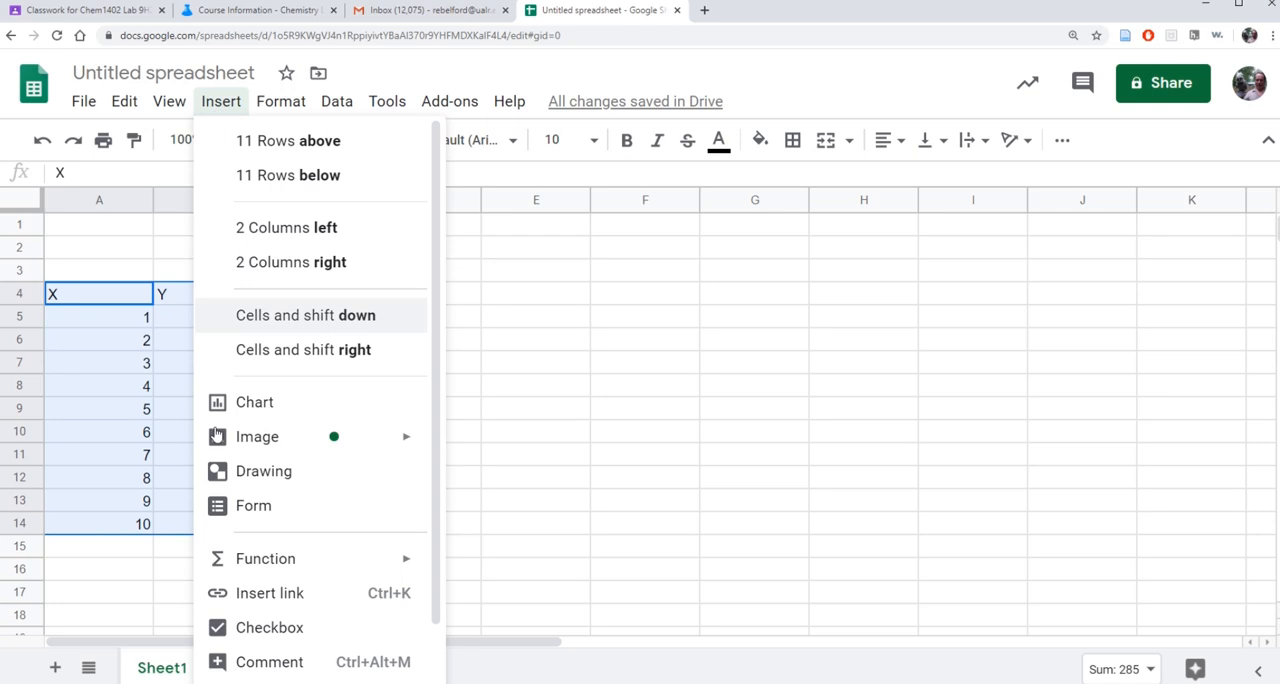
left_click(251, 410)
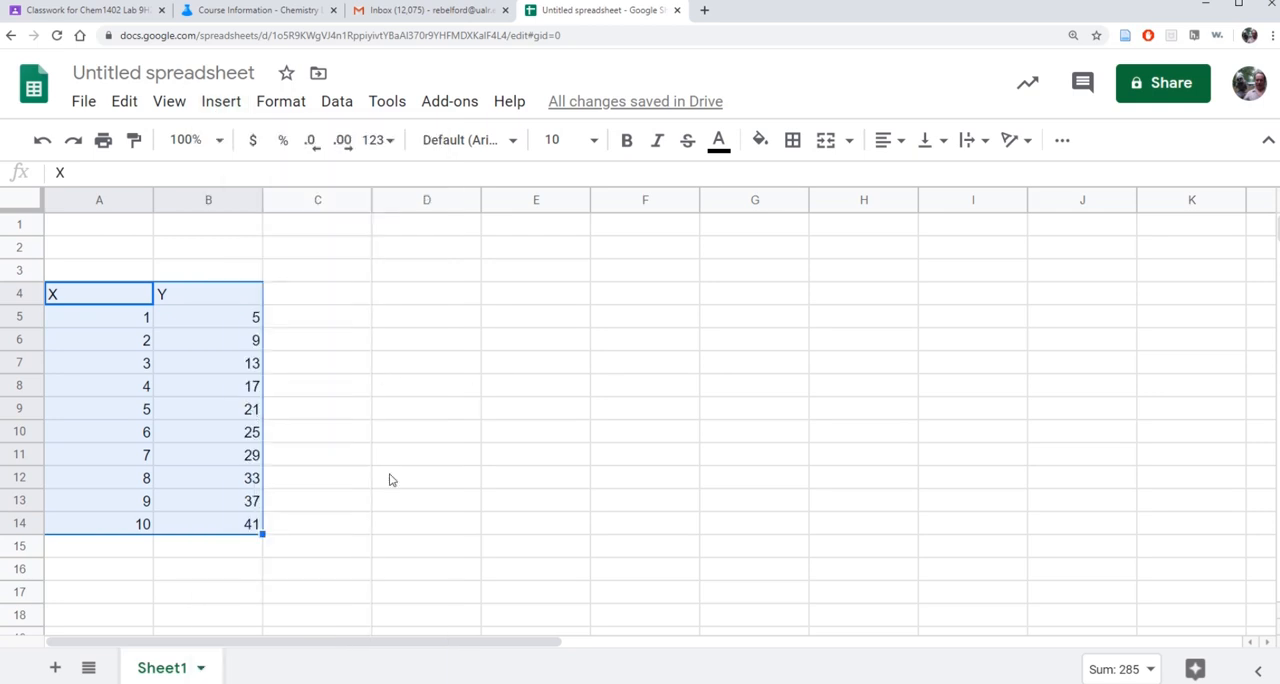
left_click_drag(452, 228, 583, 210)
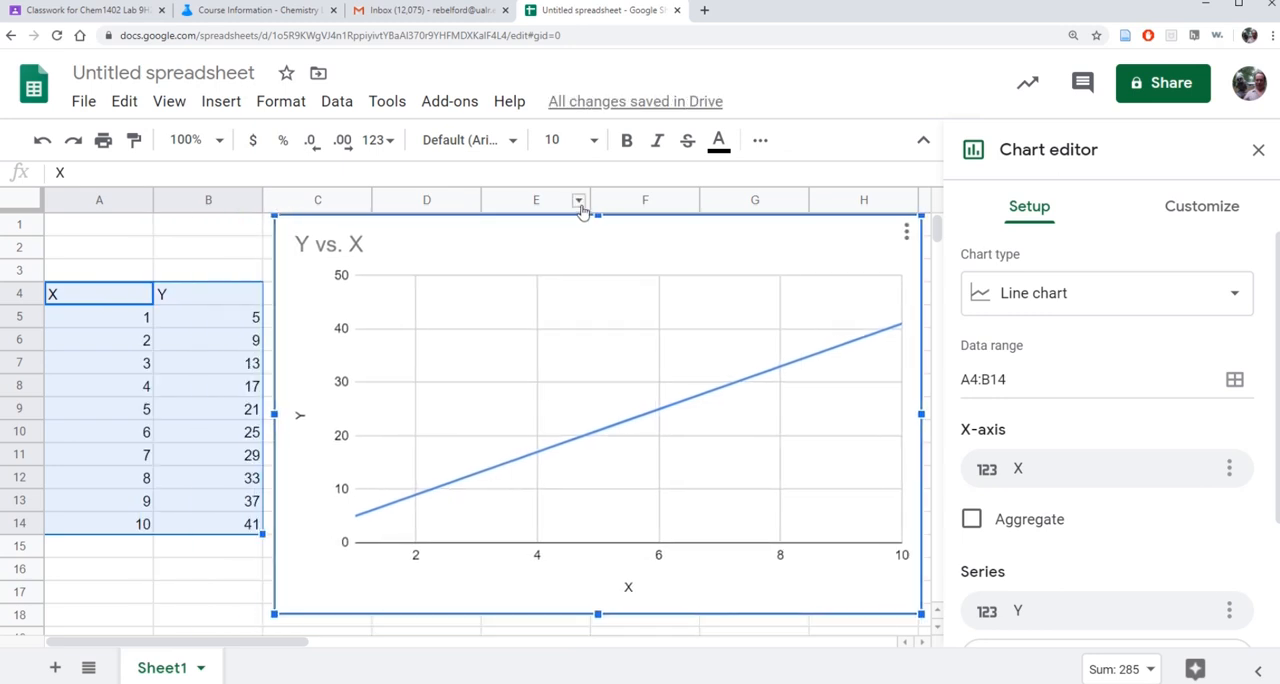
Try the column chart type for the Y vs. X chart.
left_click(1232, 292)
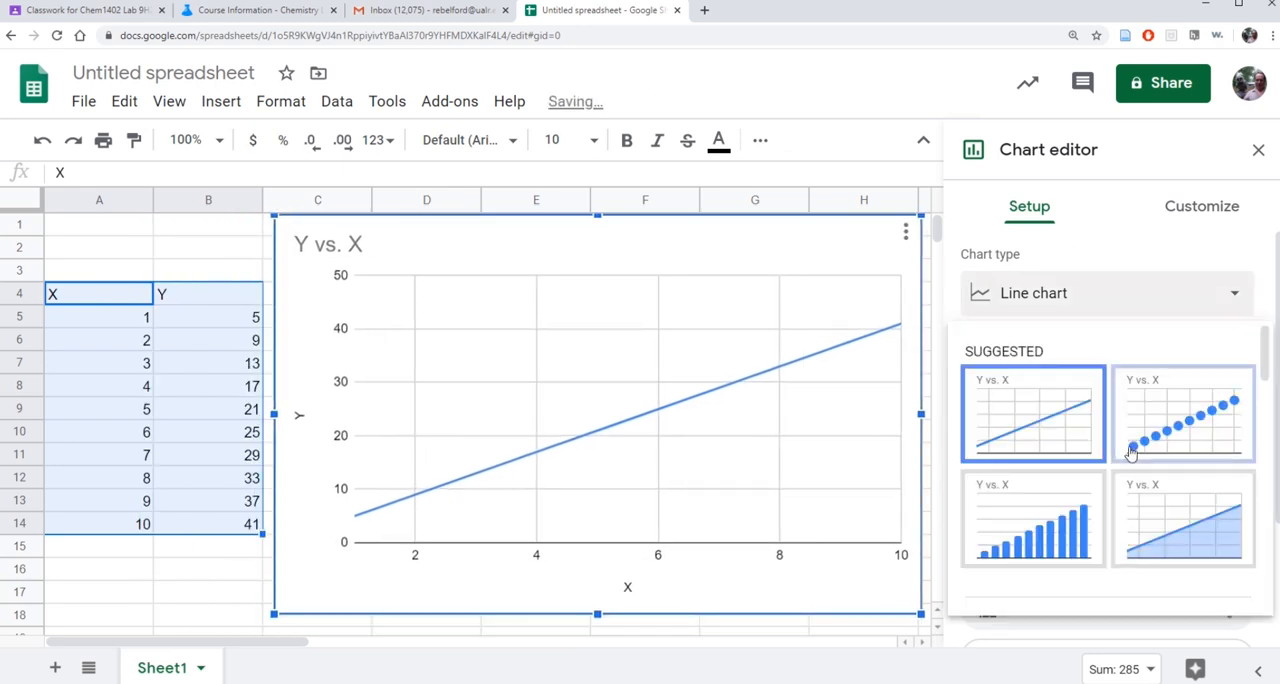
left_click(1079, 533)
scroll(1106, 360, "down", 2)
scroll(1102, 358, "up", 2)
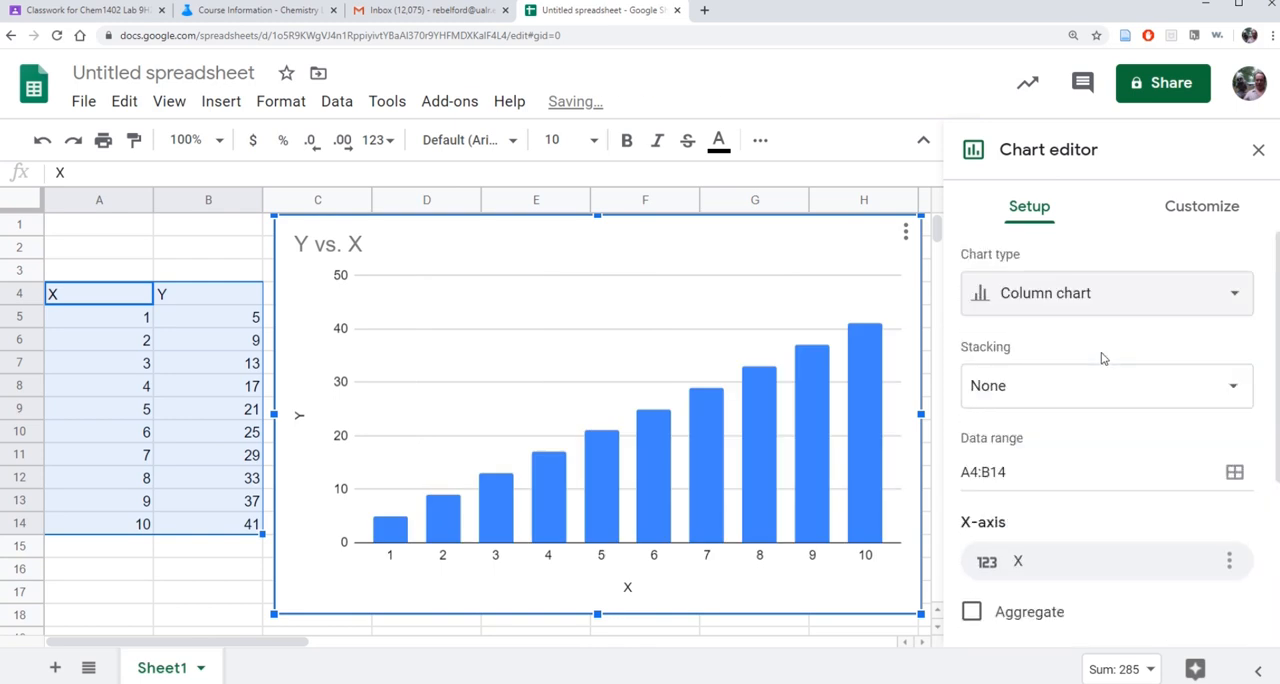
Change the Y vs. X chart to a scatter chart and close the chart editor.
left_click(1232, 292)
scroll(1165, 407, "down", 5)
scroll(1157, 421, "up", 2)
scroll(1130, 440, "down", 6)
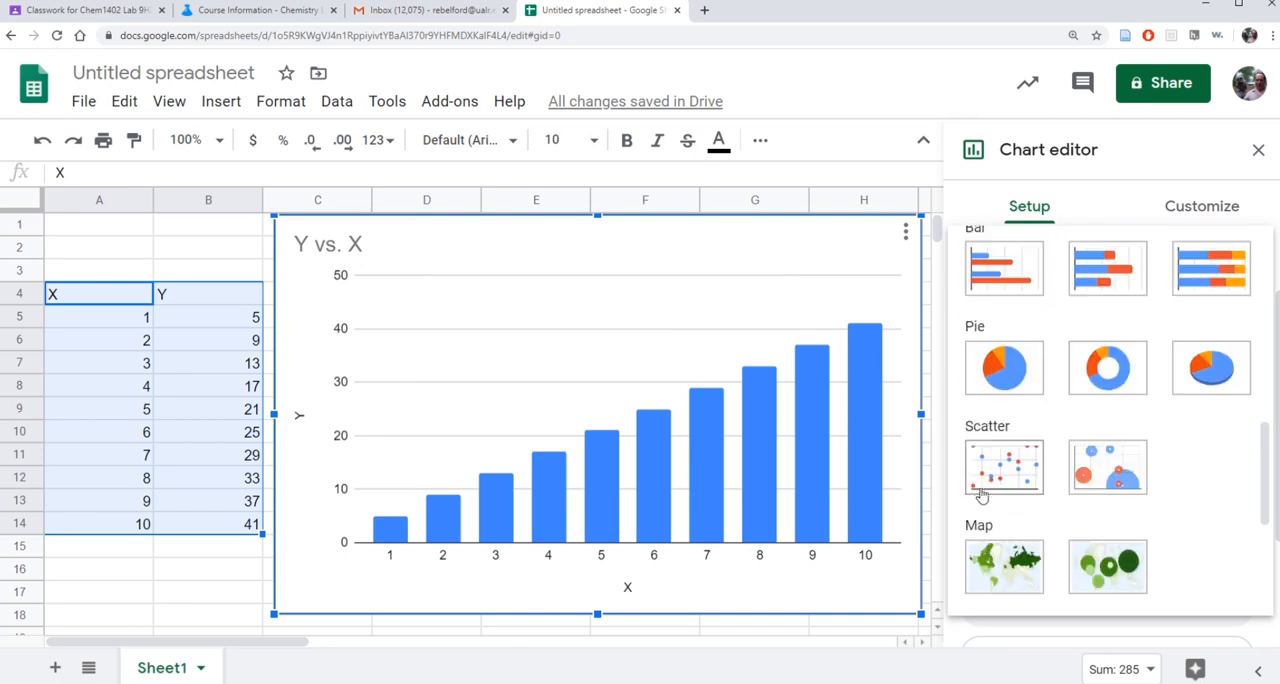
left_click(987, 468)
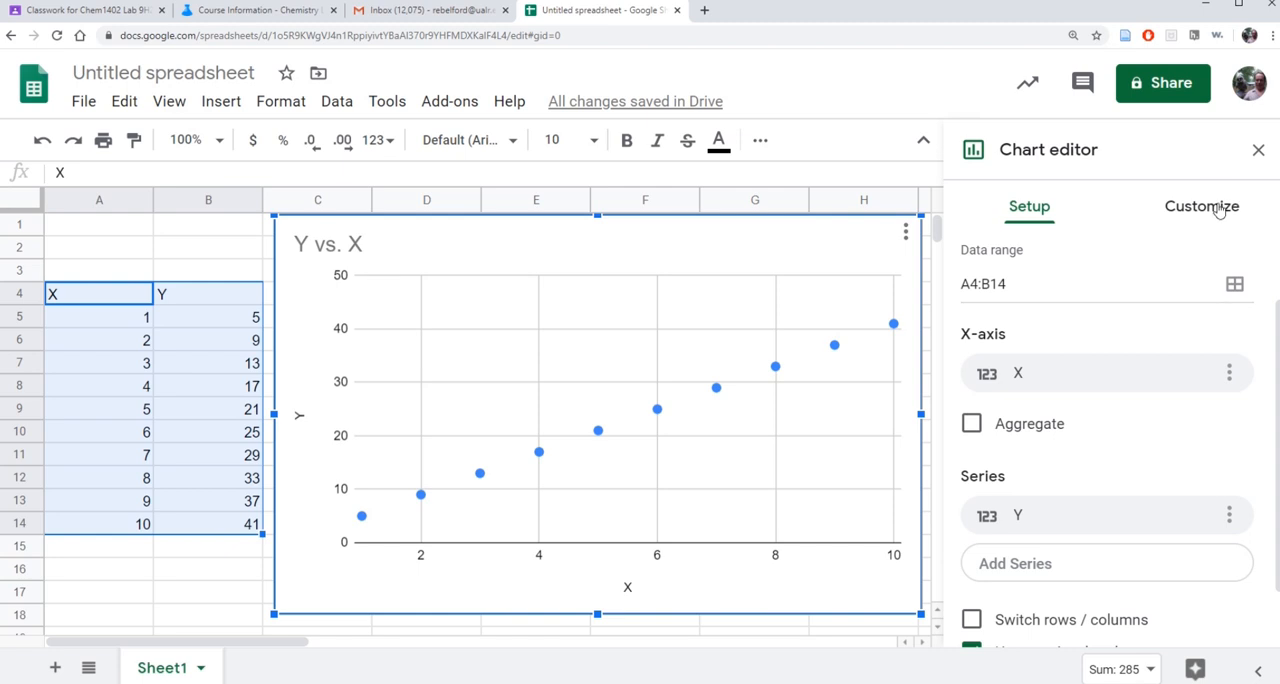
left_click(1257, 148)
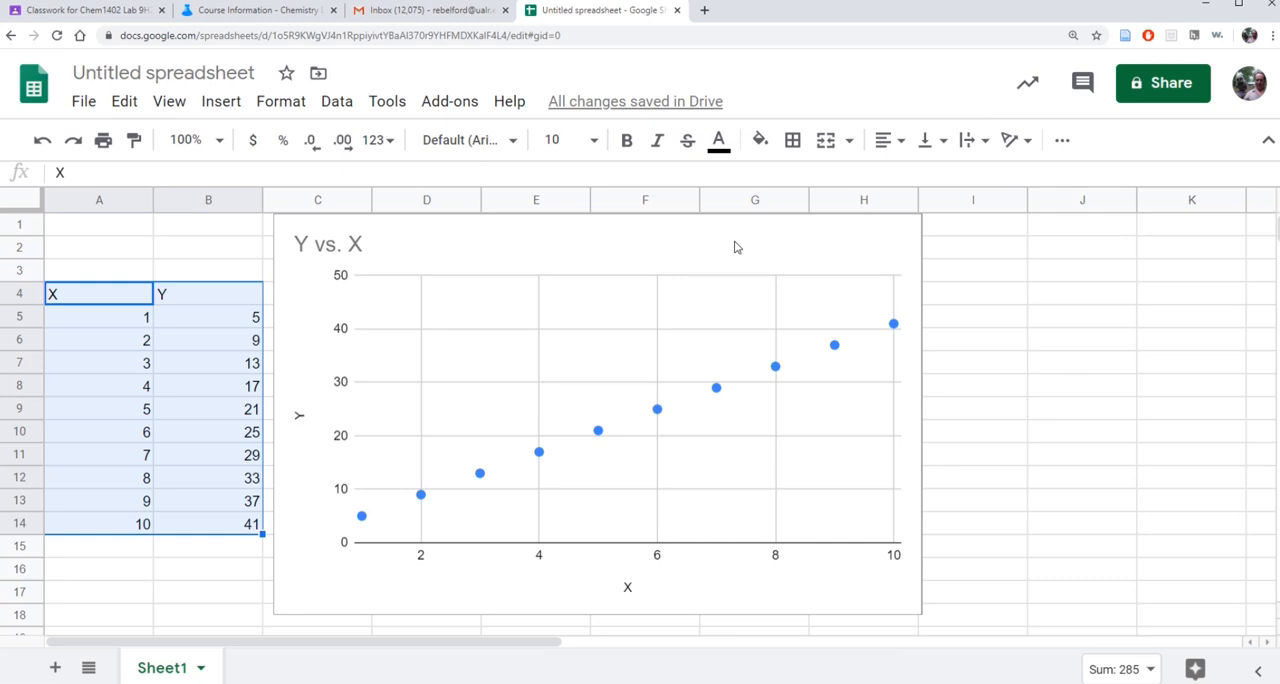
Reopen the scatter chart for editing and add a trendline to the Y series.
left_click(799, 229)
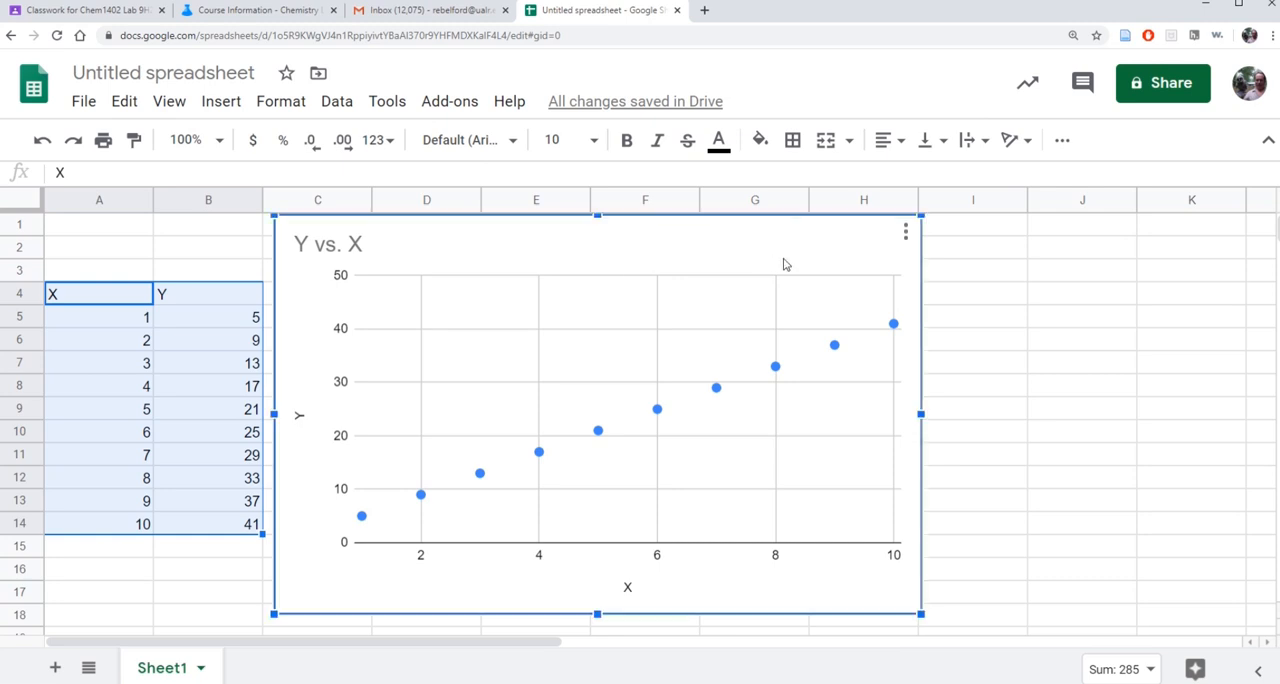
left_click(904, 231)
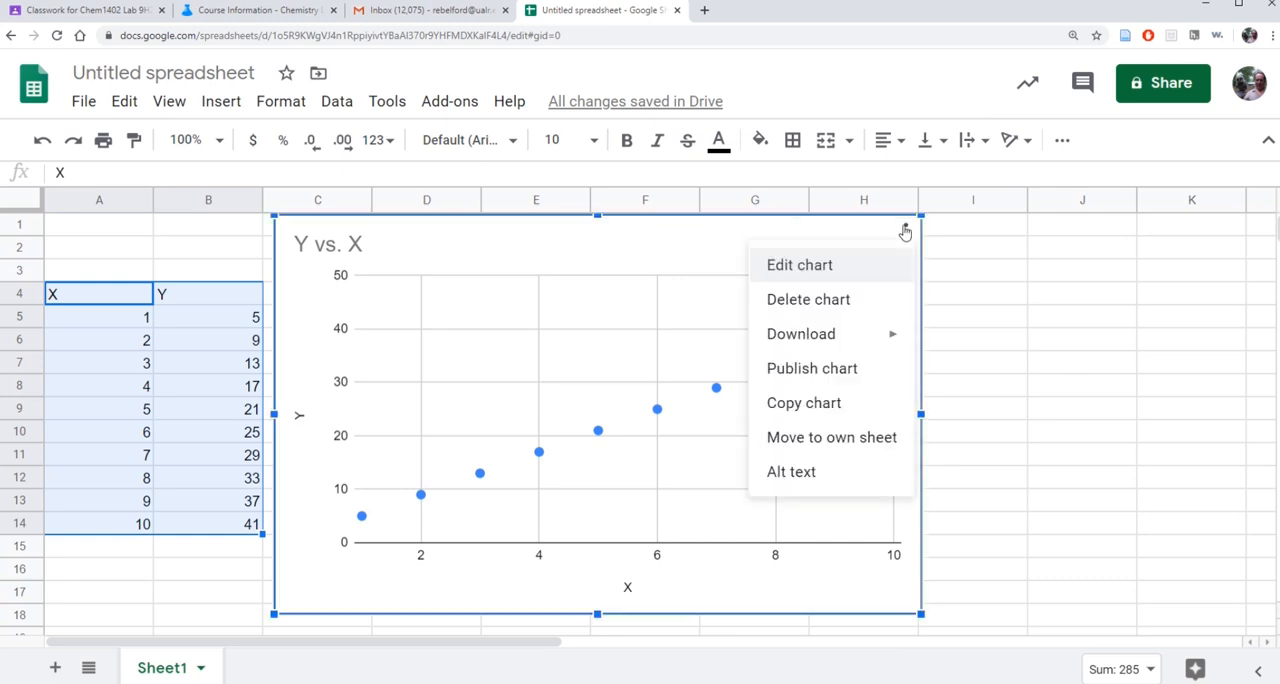
left_click(775, 265)
left_click(1192, 208)
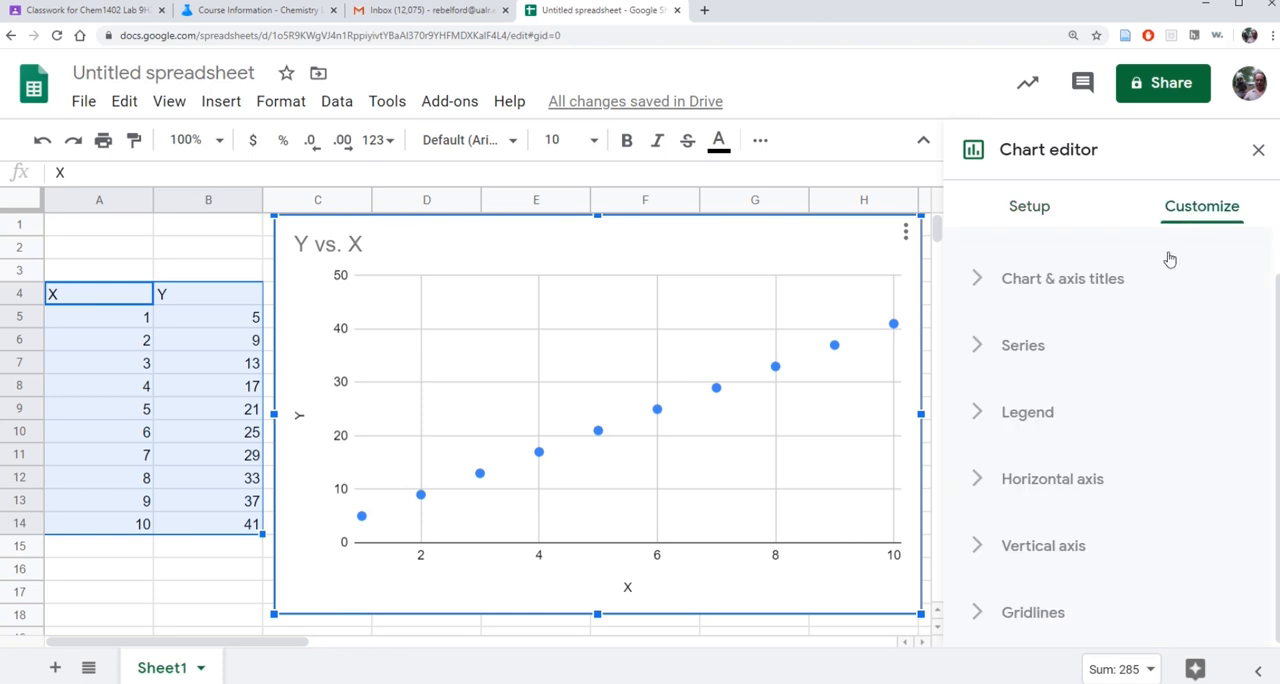
left_click(1023, 345)
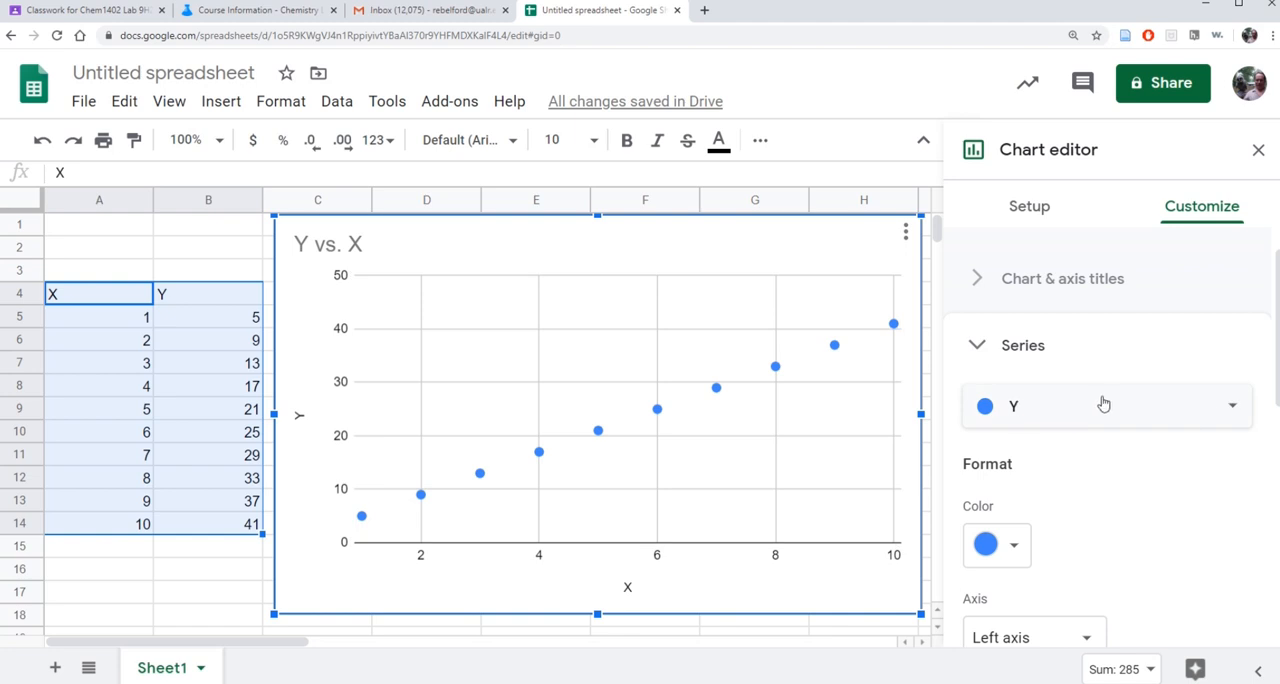
scroll(1100, 403, "down", 5)
scroll(1100, 396, "down", 1)
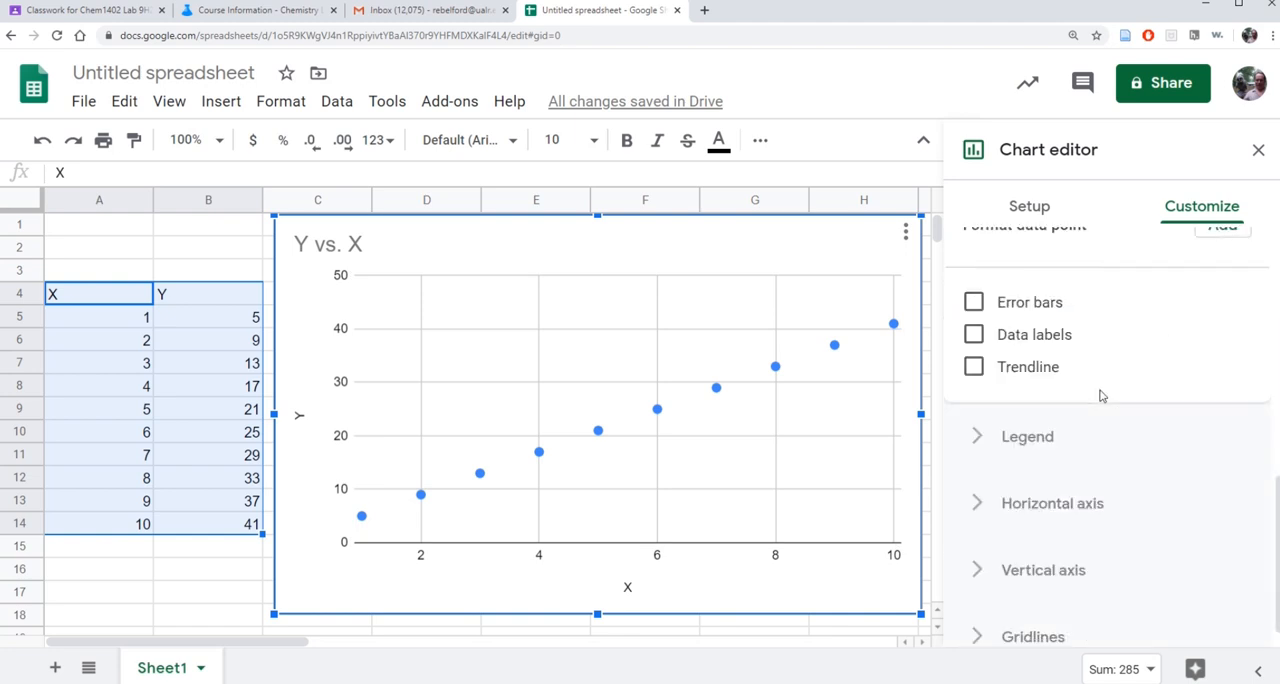
left_click(974, 367)
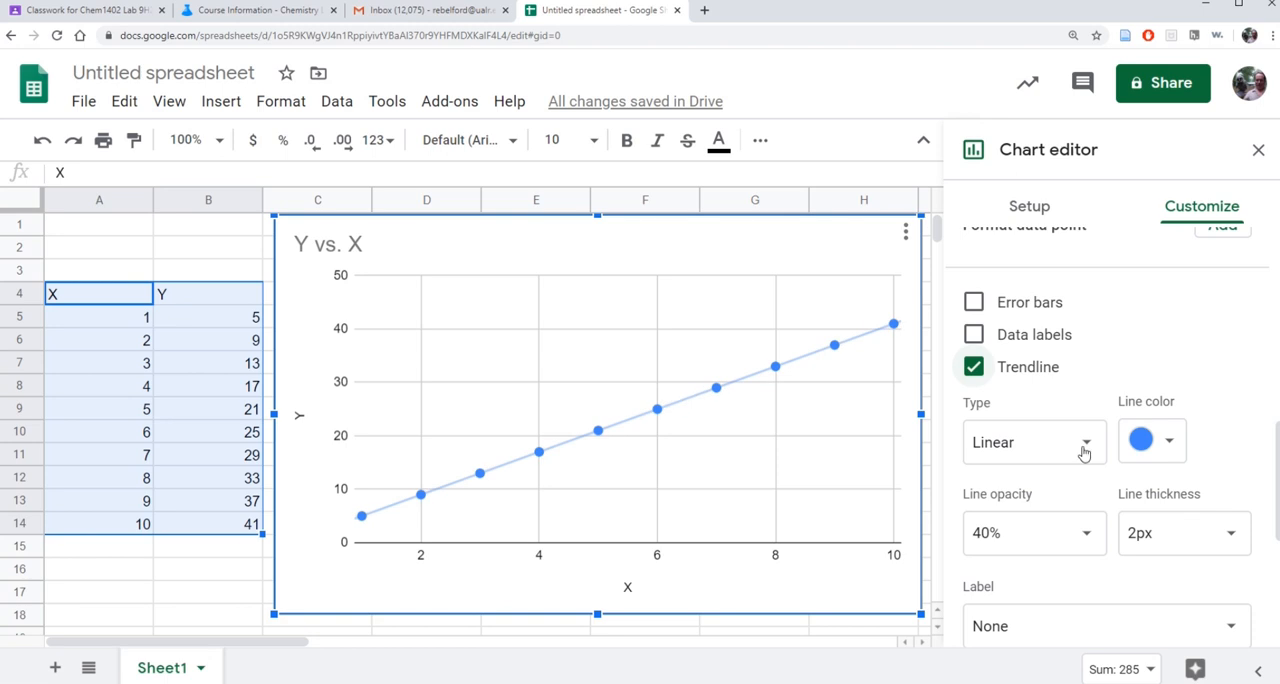
Label the trendline with its equation and show its R² value on the chart.
scroll(1125, 404, "down", 1)
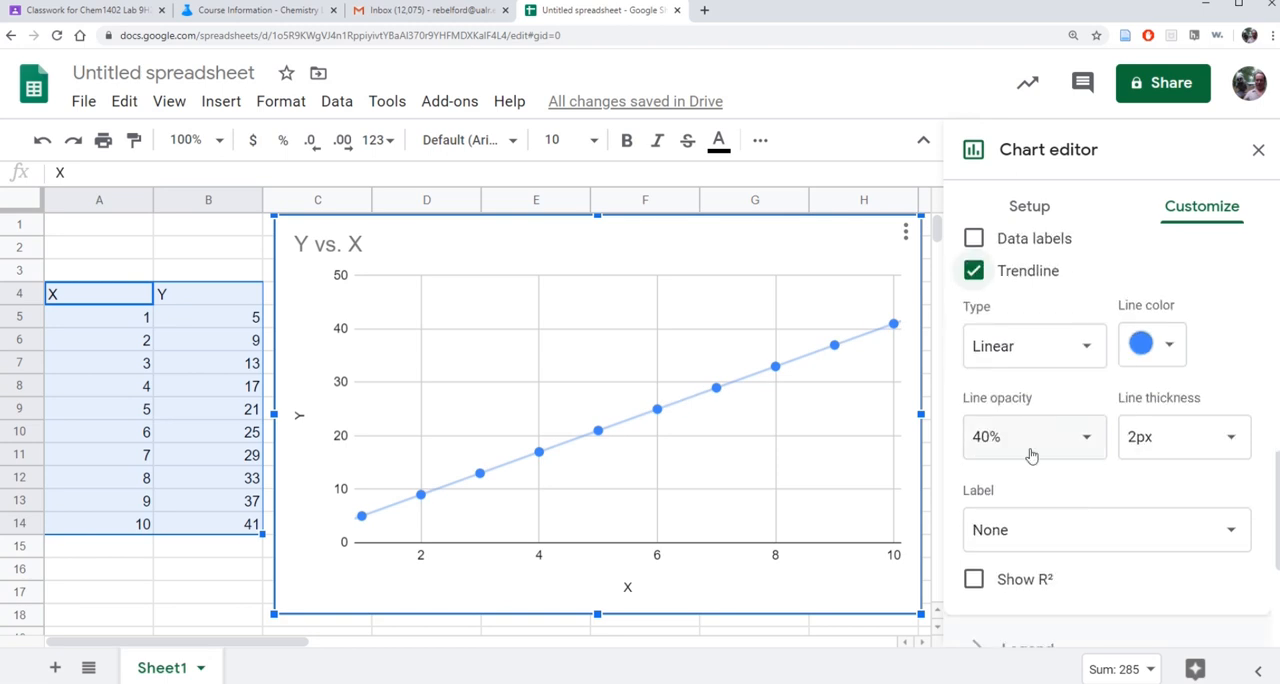
left_click(1234, 528)
left_click(1034, 596)
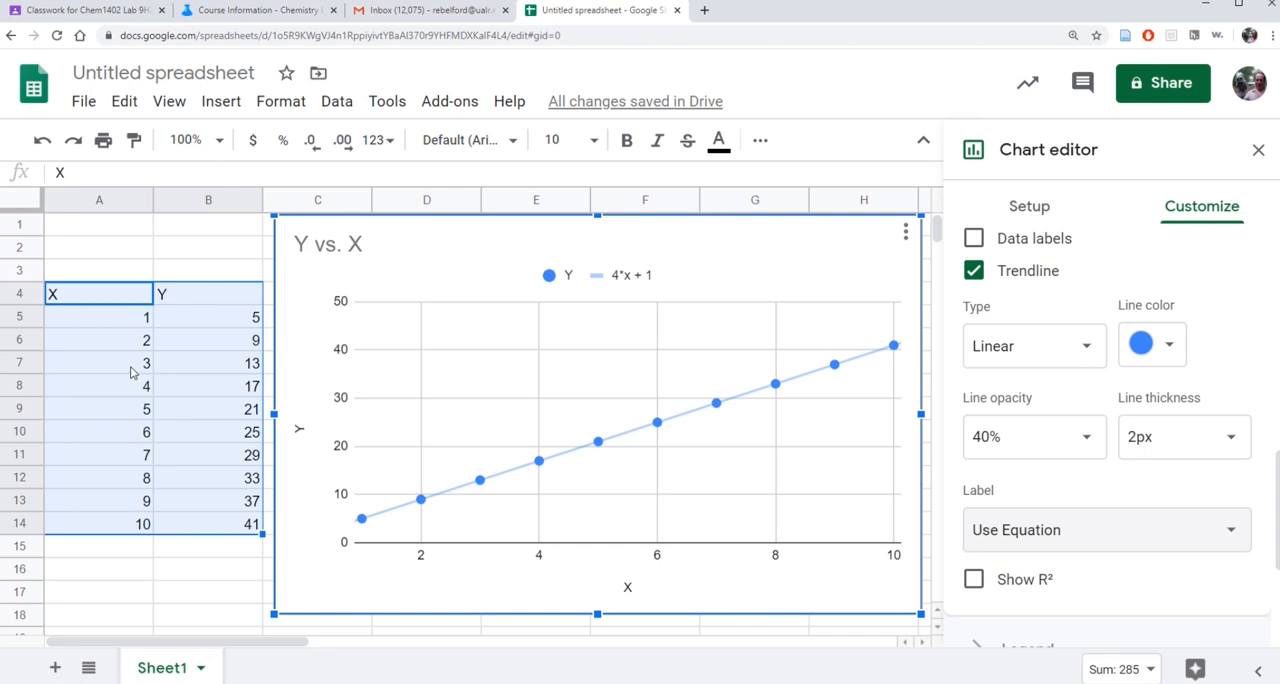
left_click(975, 580)
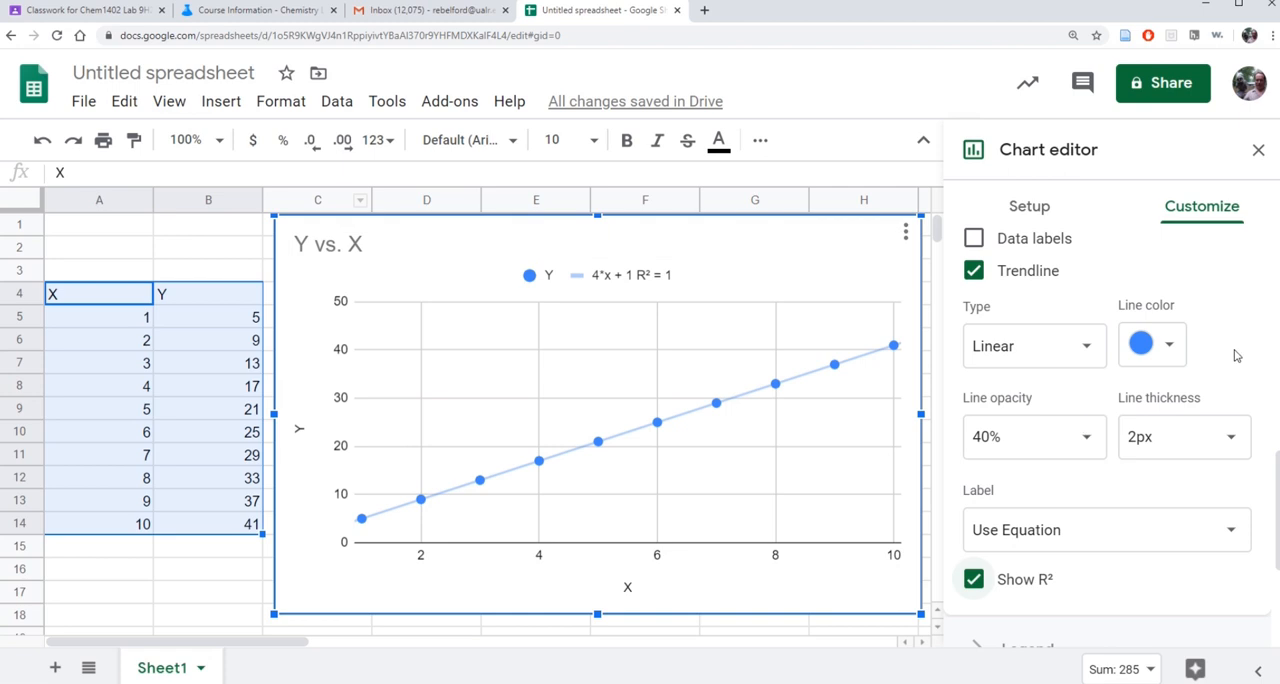
scroll(1236, 355, "down", 3)
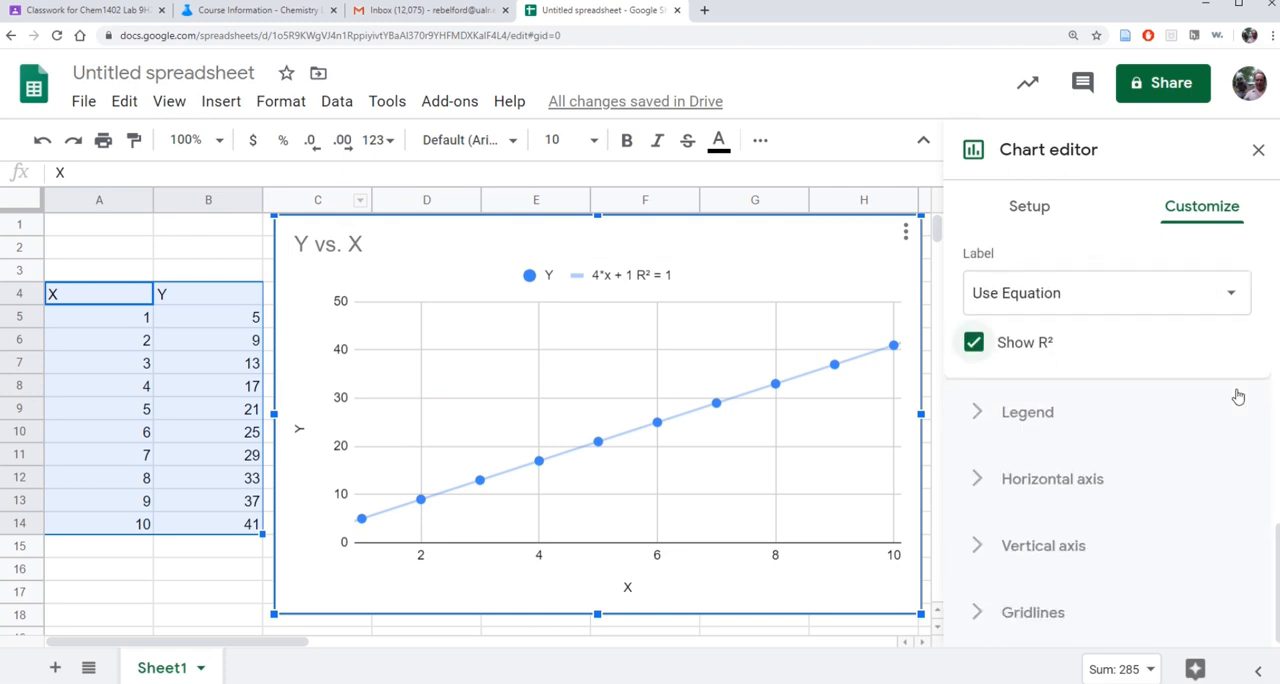
Change the chart title to "Temperature as a function of time".
scroll(1238, 390, "up", 10)
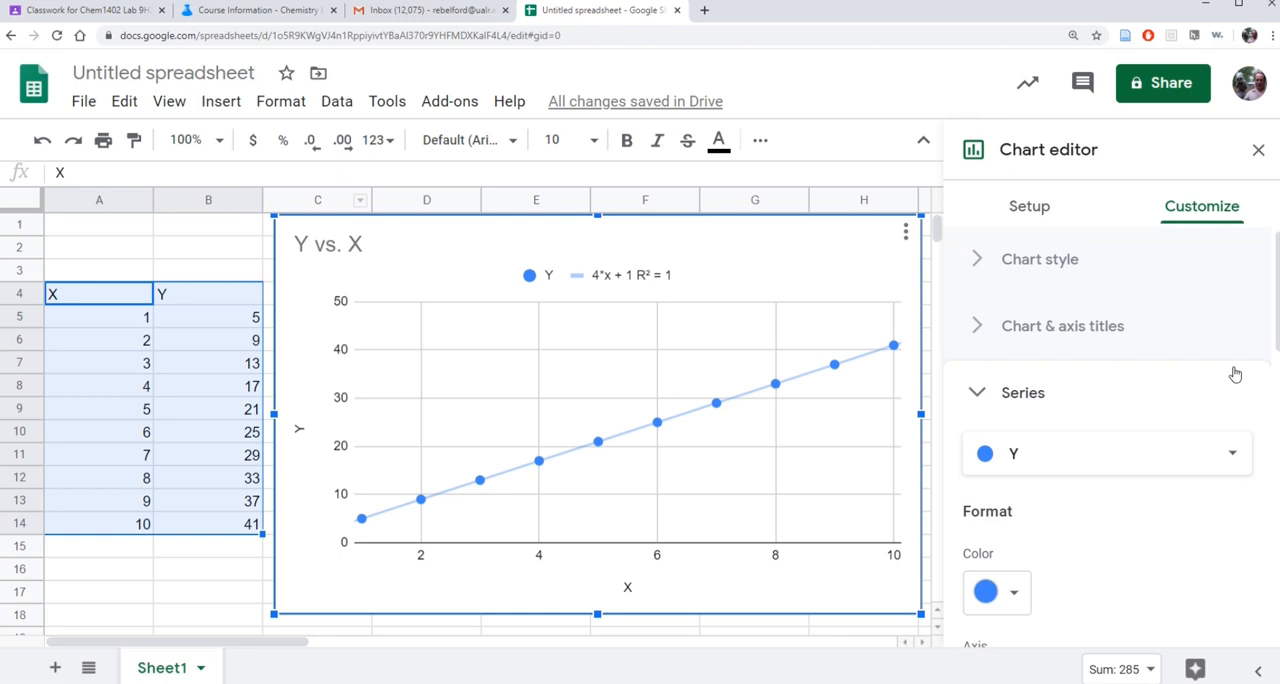
left_click(979, 396)
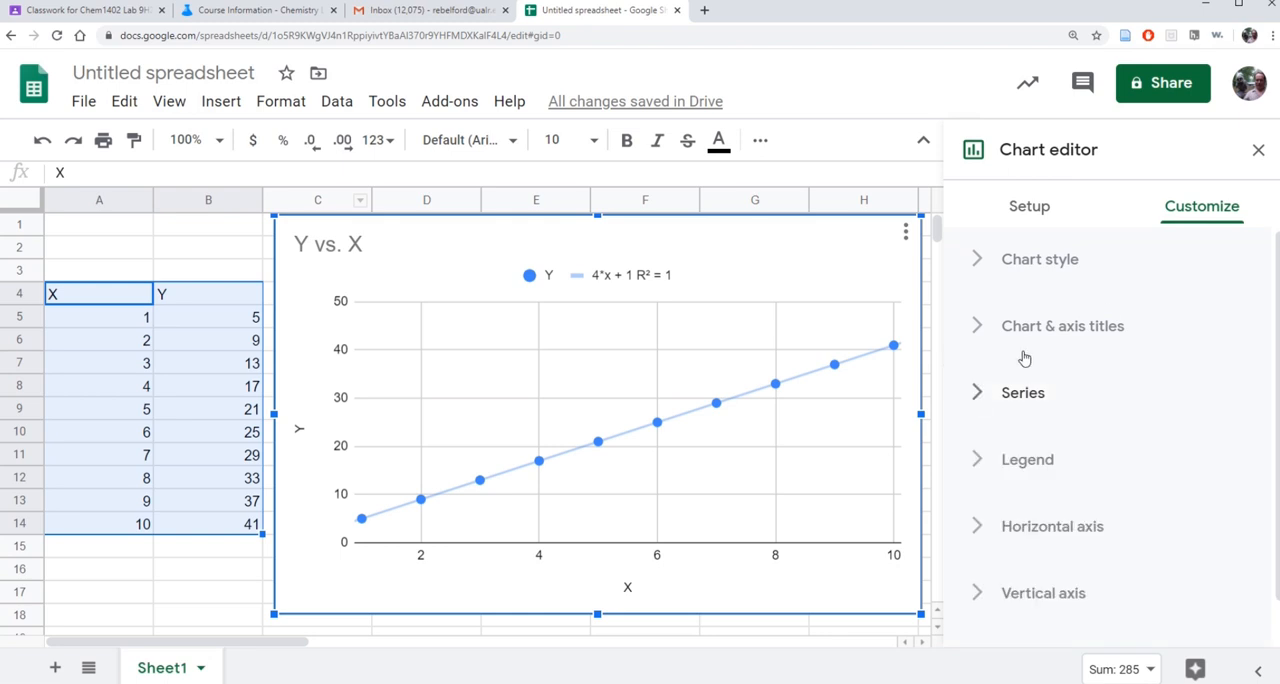
left_click(1045, 325)
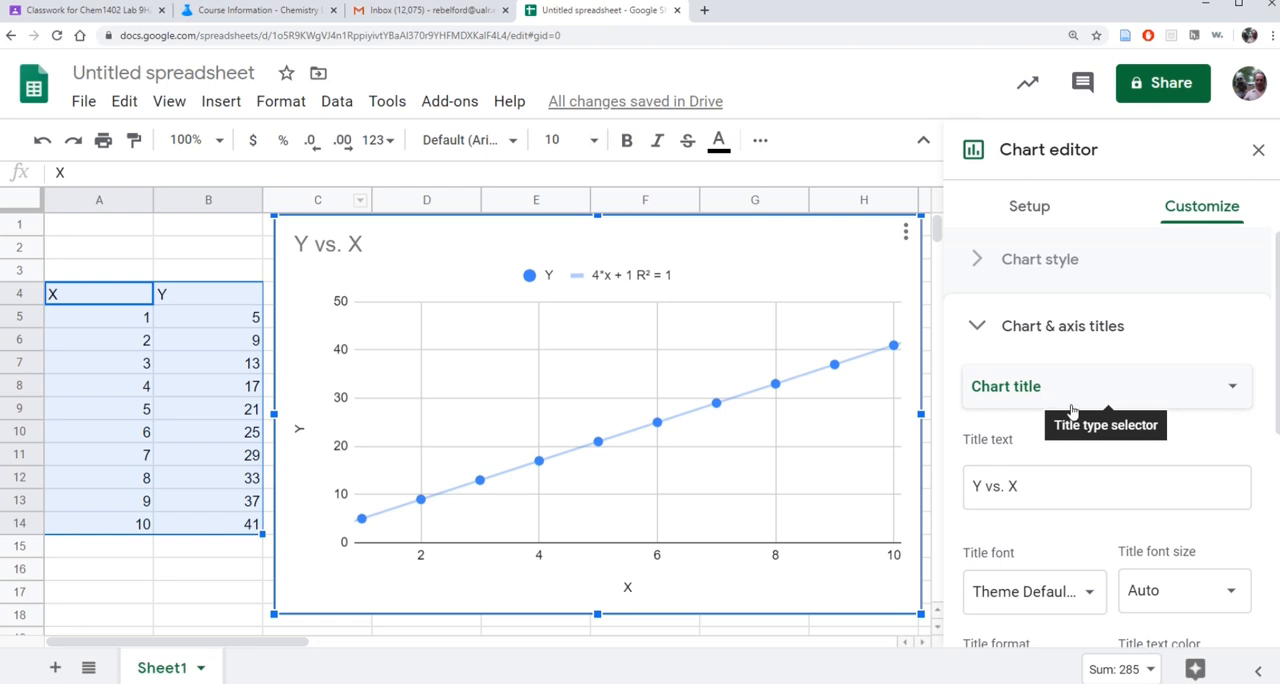
triple_click(1000, 487)
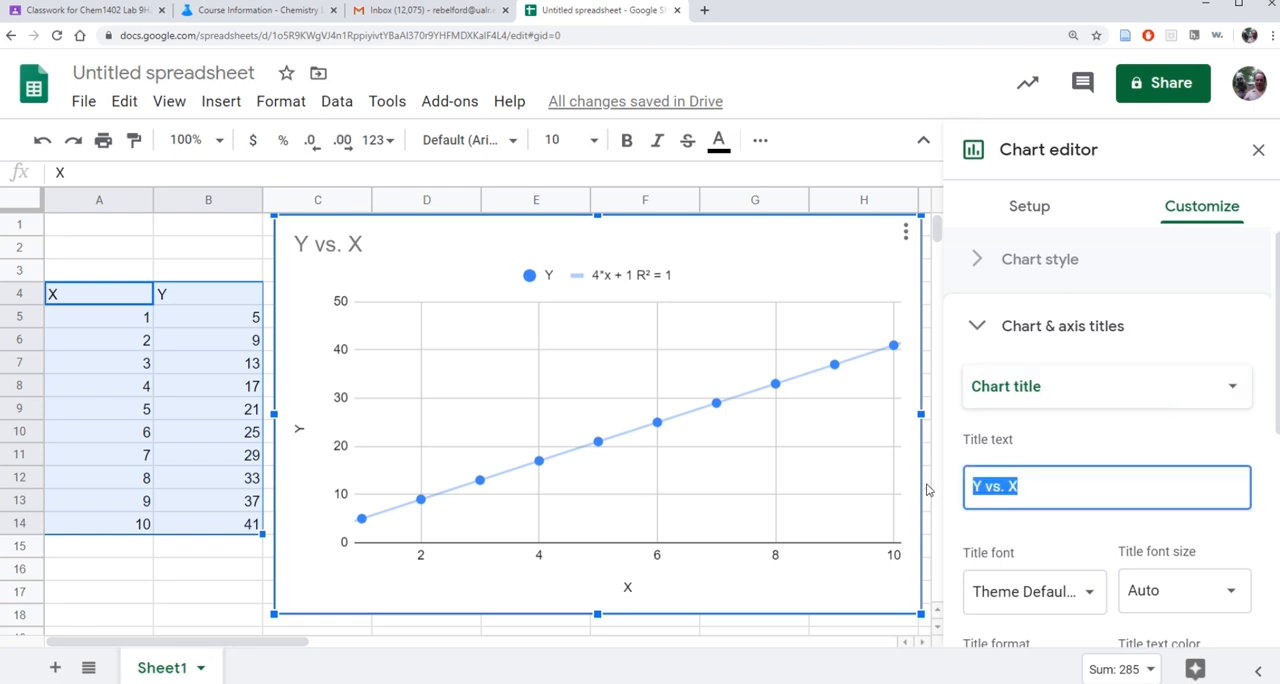
type("Tempera")
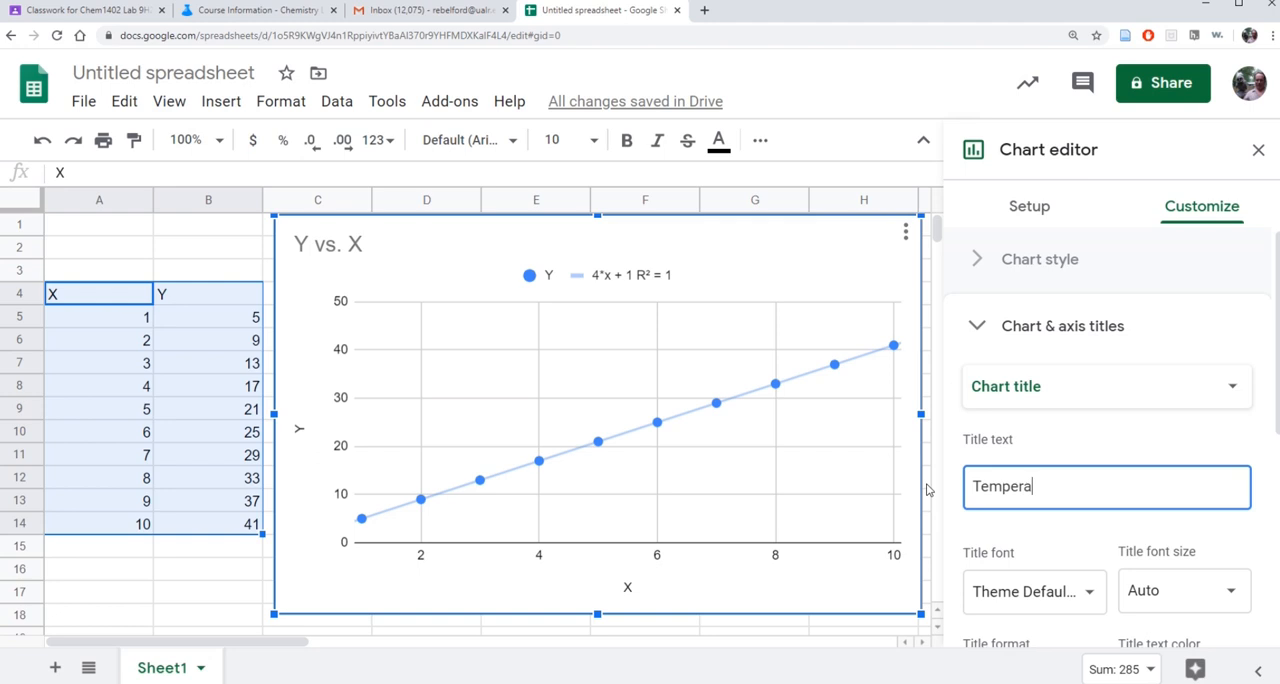
type("ture as a function of time")
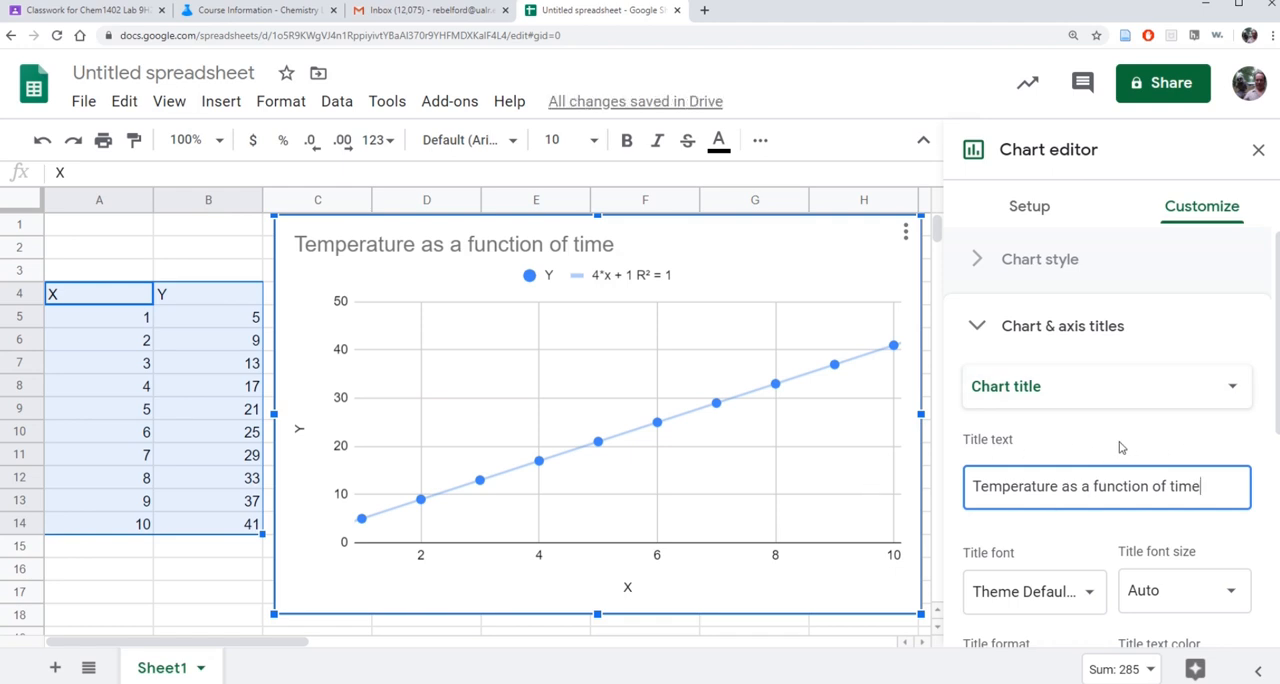
Set the chart's horizontal axis title to "Time (sec)".
scroll(1108, 480, "down", 2)
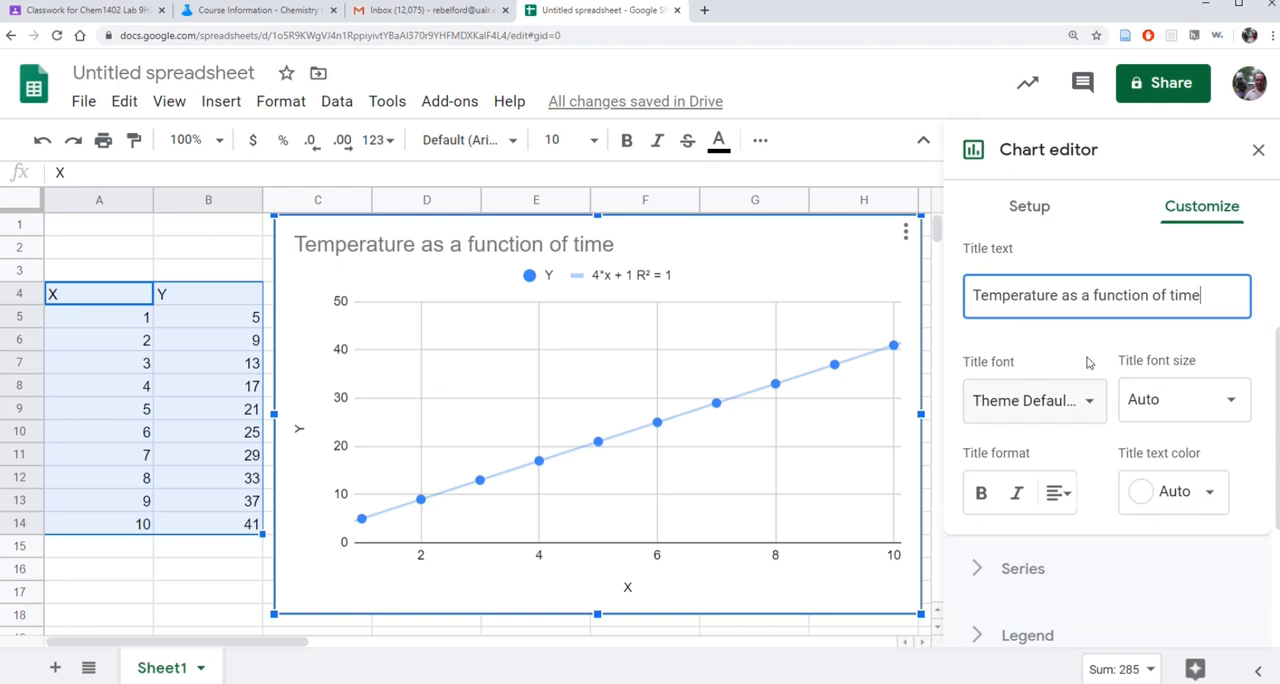
scroll(1225, 306, "up", 1)
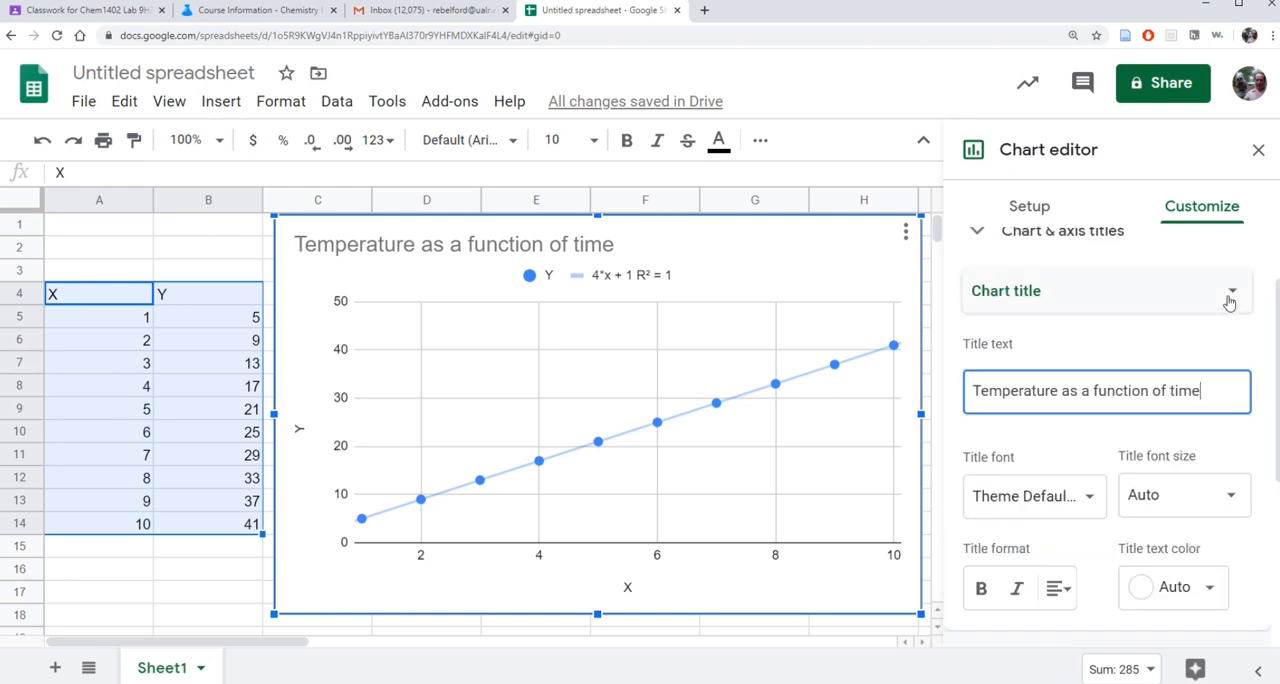
left_click(1230, 298)
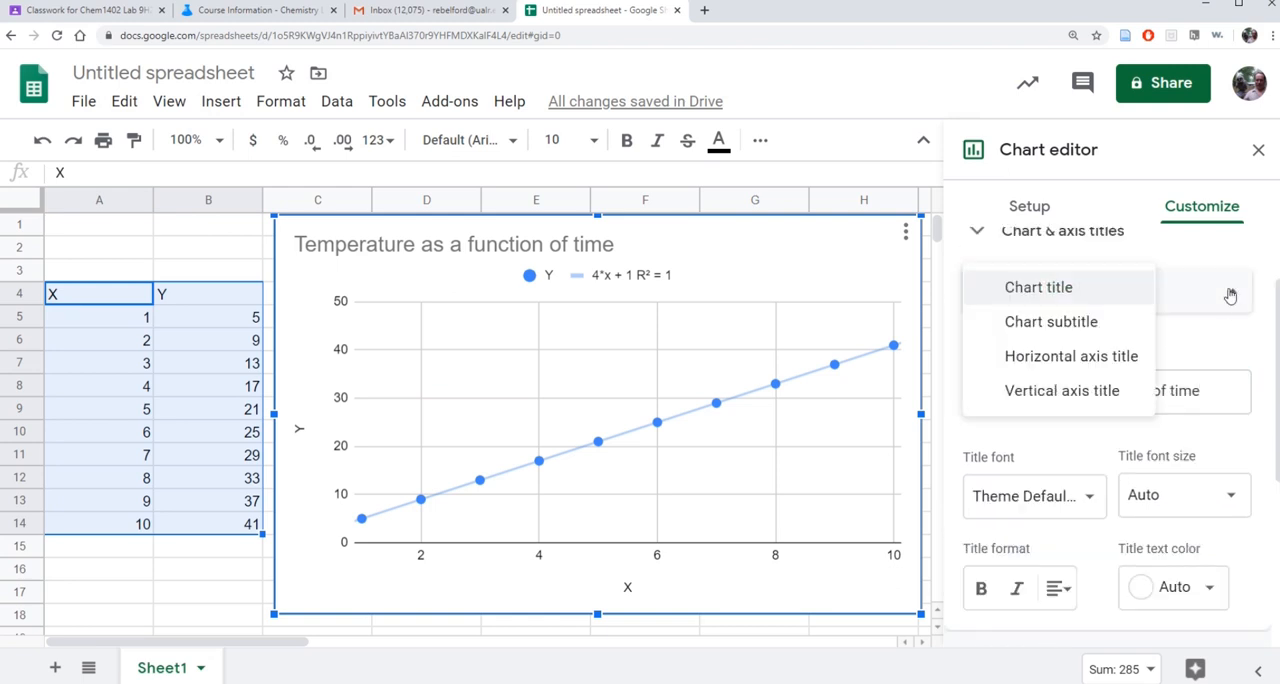
left_click(1097, 362)
left_click(979, 384)
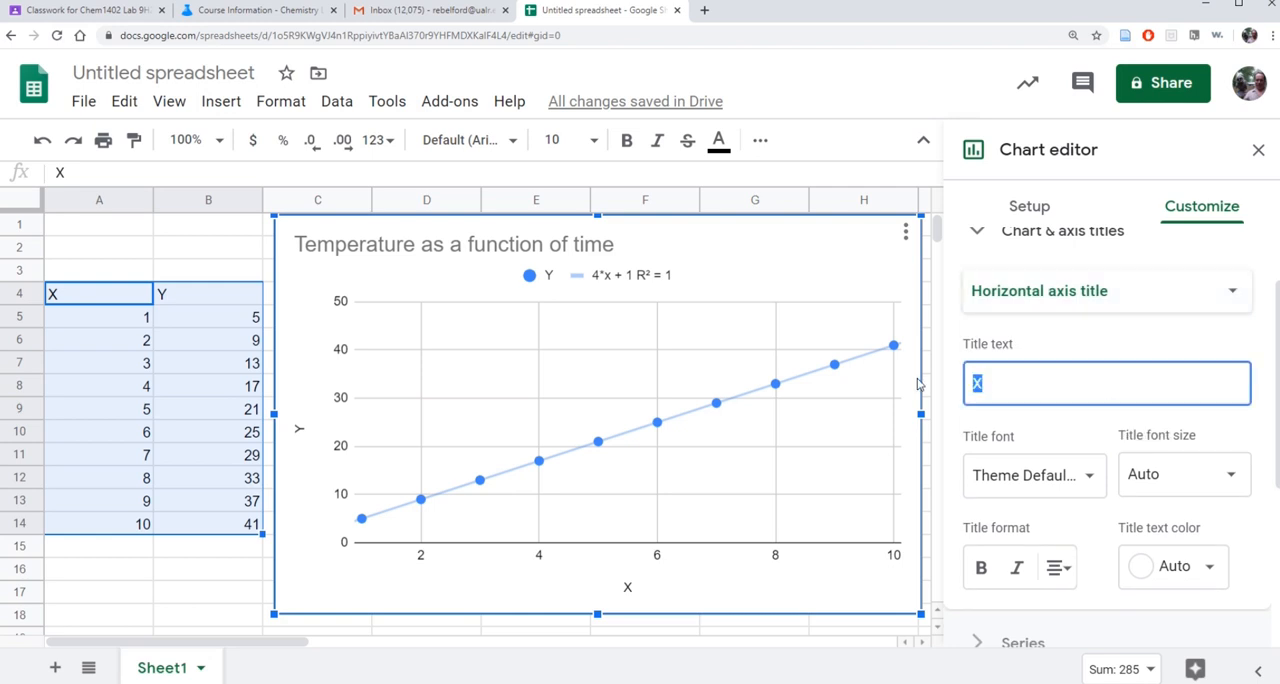
type("Time (sec")
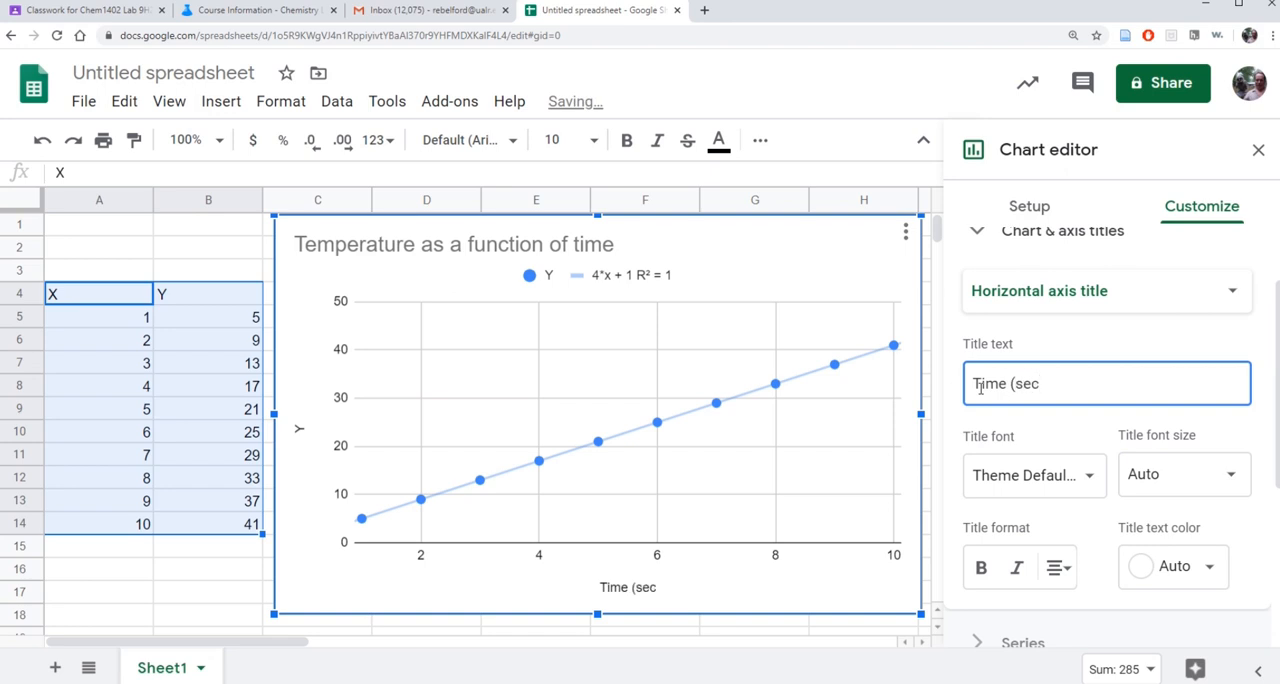
Set the chart's vertical axis title to "Temperature (K)" and collapse the title settings.
left_click(1229, 293)
left_click(1108, 320)
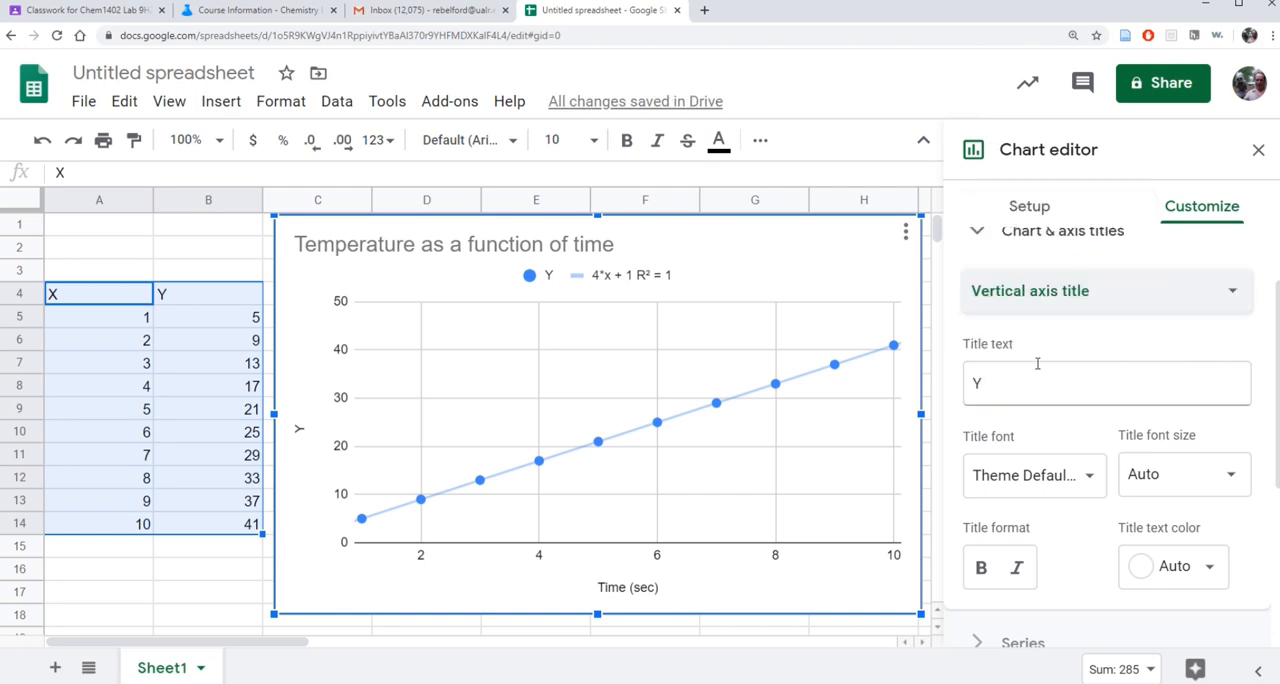
double_click(968, 383)
type("Temperature (")
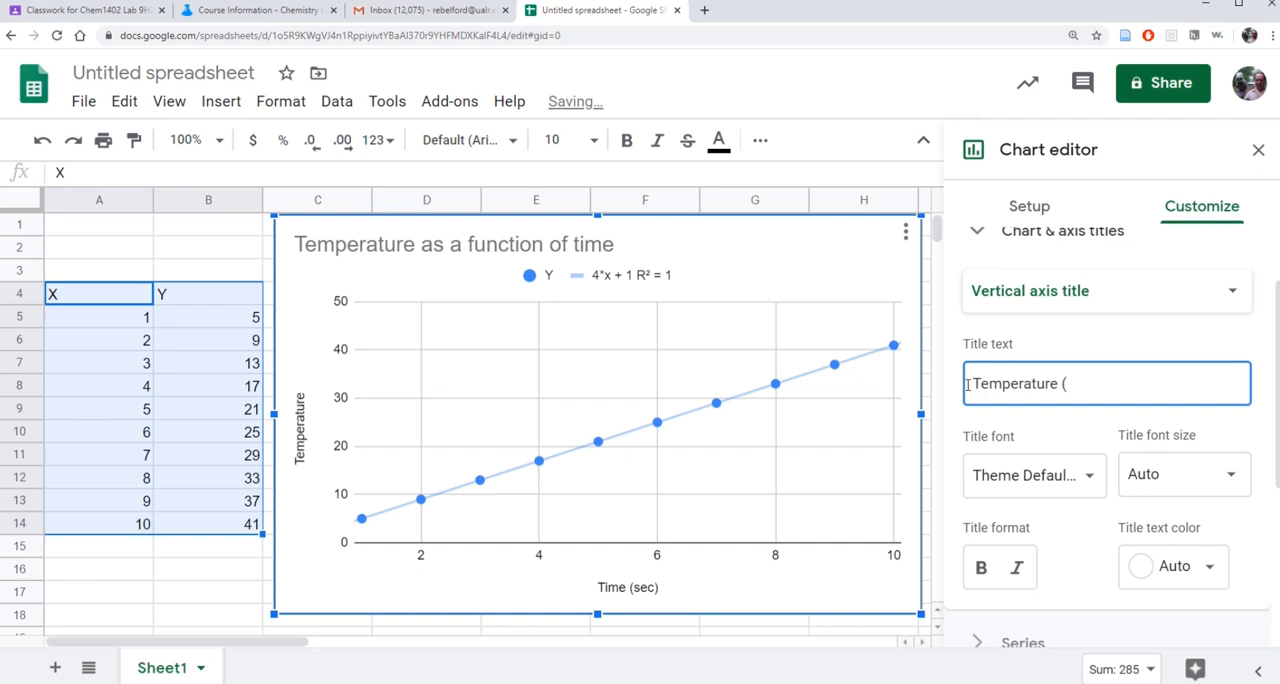
type(")")
scroll(1165, 425, "down", 2)
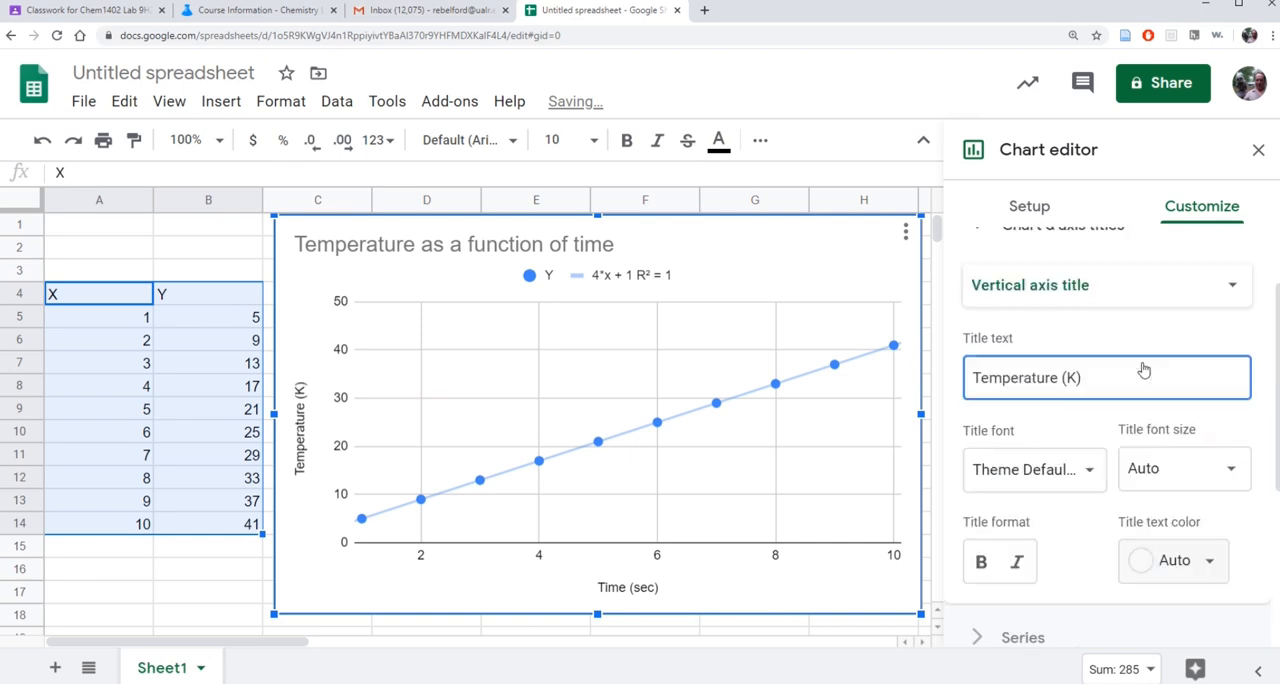
scroll(1143, 370, "up", 3)
left_click(962, 326)
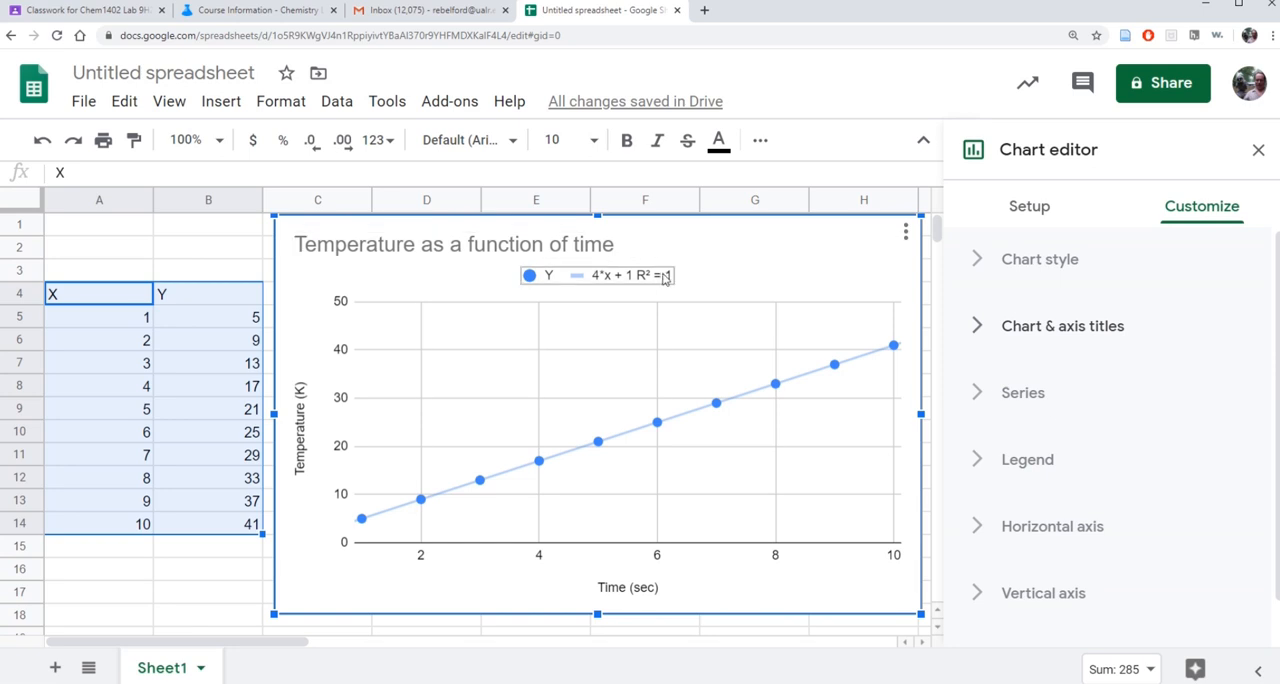
Set the horizontal axis minimum to -1 after trying -2.
scroll(1113, 415, "down", 1)
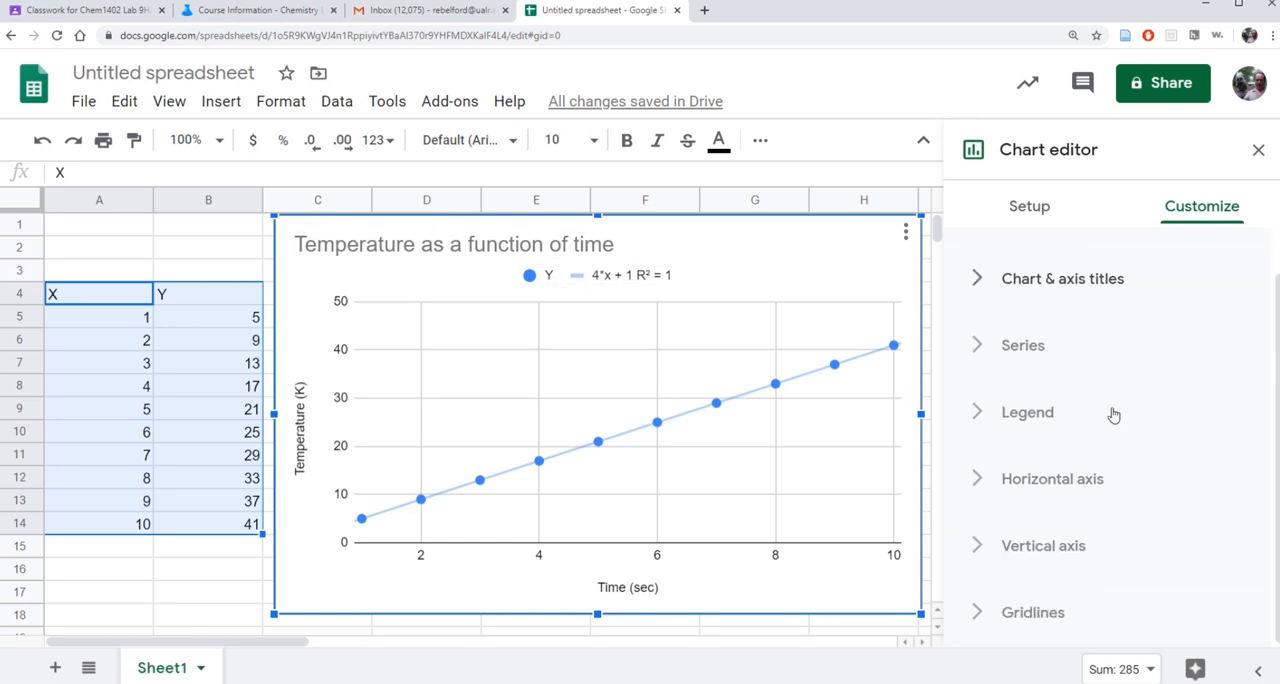
left_click(1030, 479)
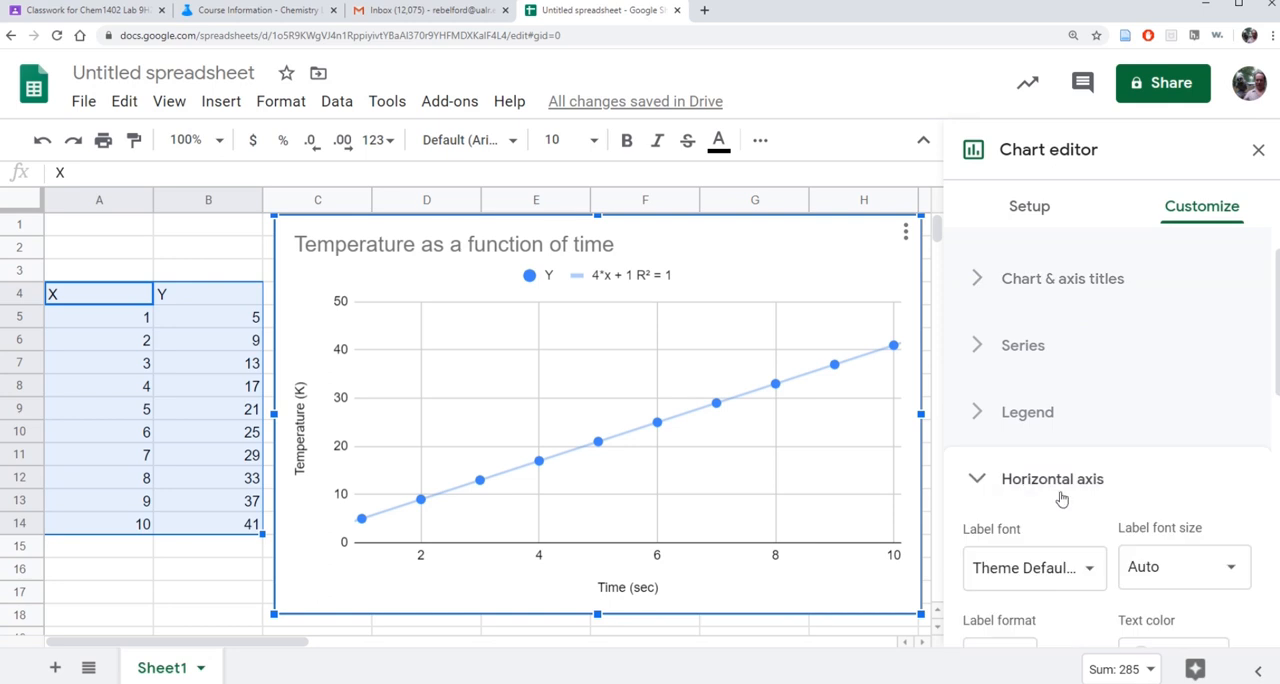
scroll(1112, 476, "down", 4)
left_click(1044, 455)
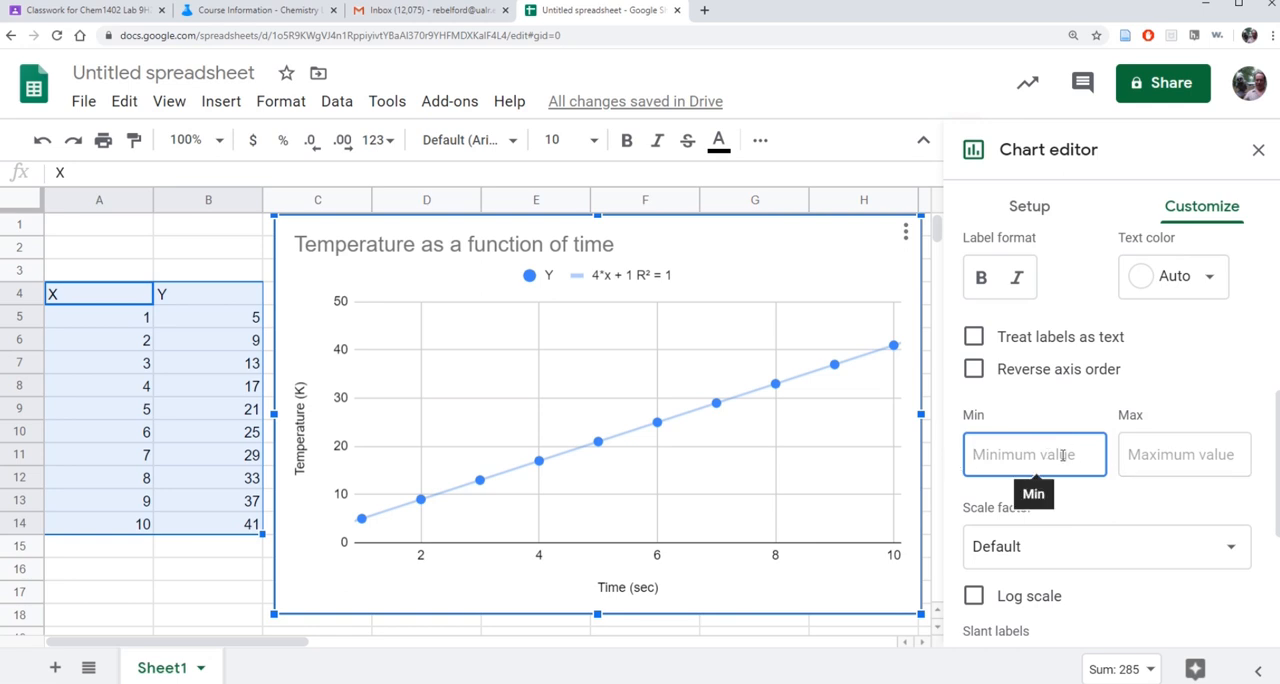
type("-2")
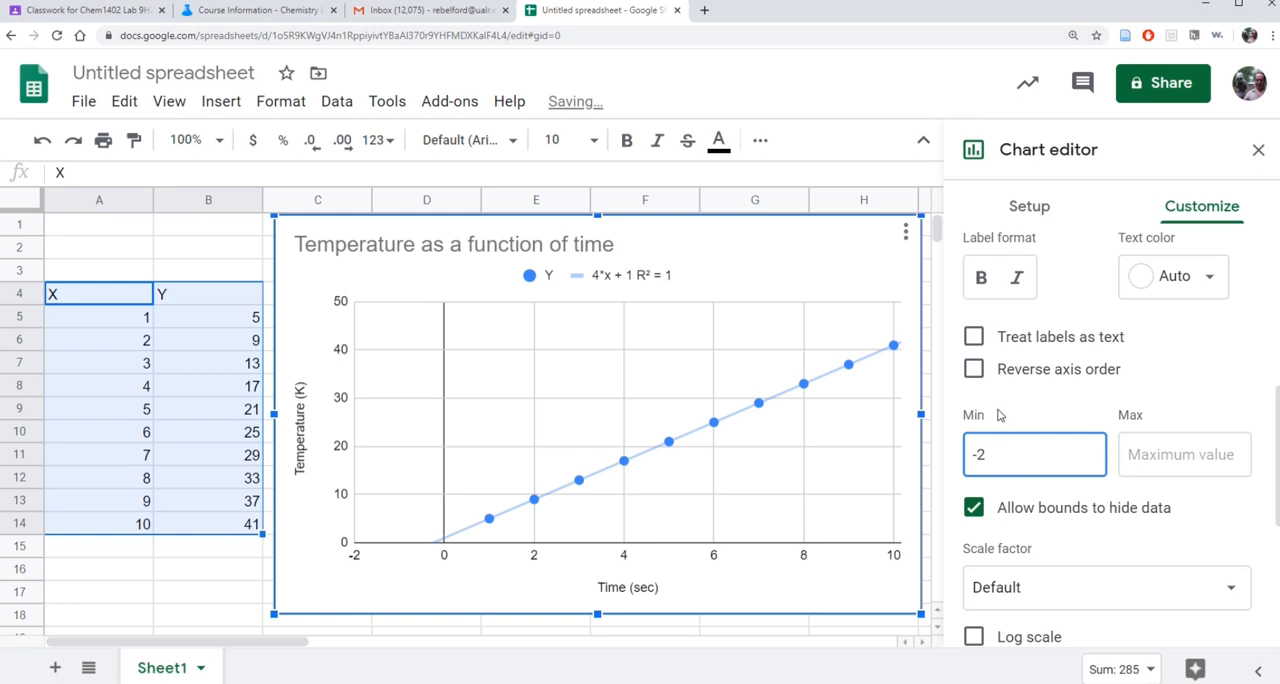
key("BackSpace")
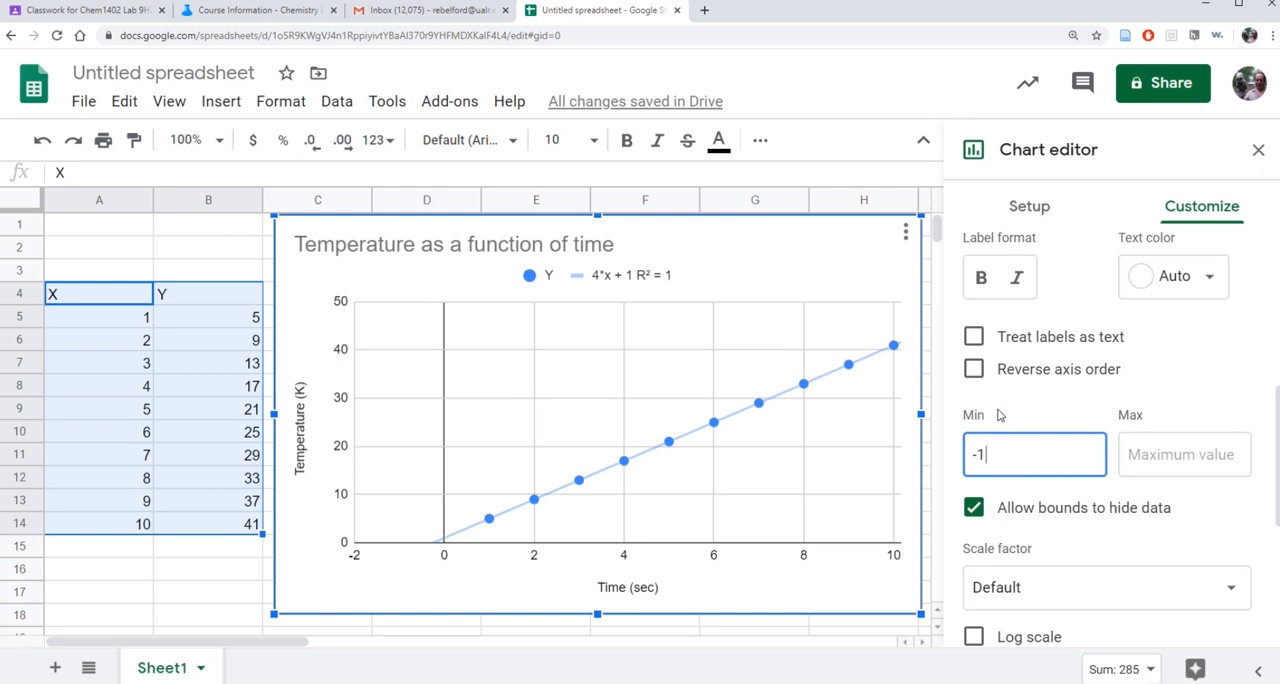
Set the minor gridline count of the chart's vertical axis to 9.
scroll(1063, 410, "down", 3)
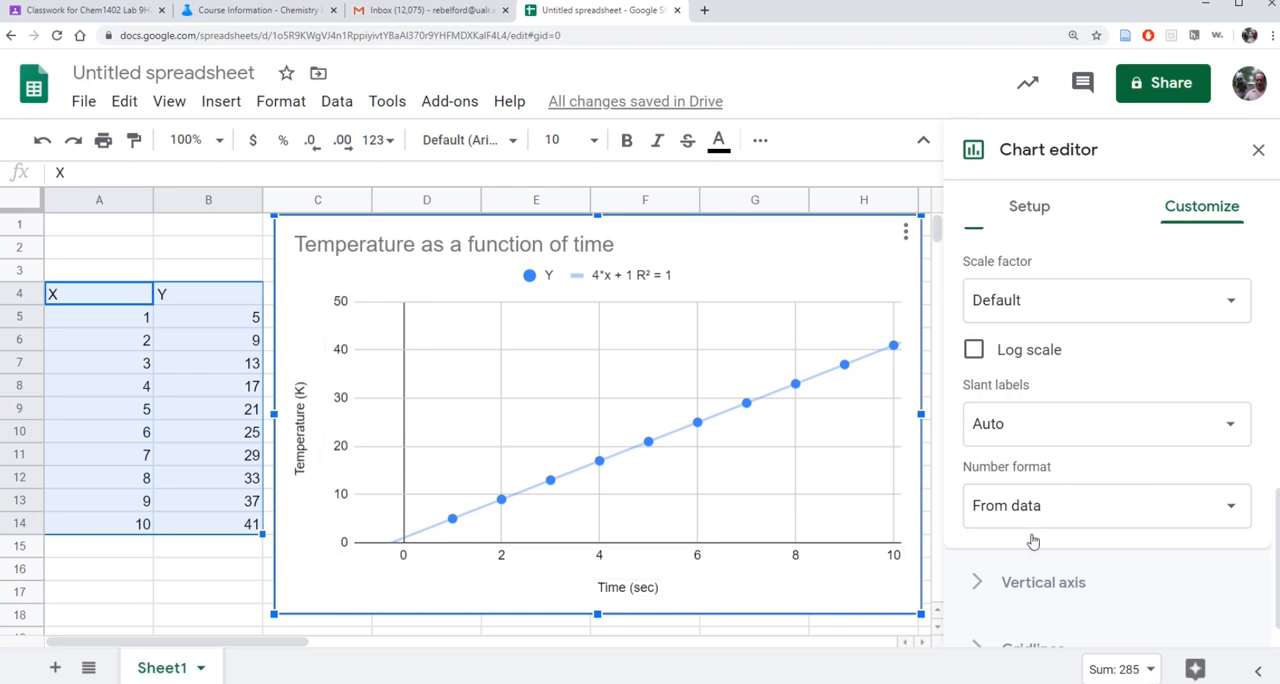
scroll(1078, 505, "down", 1)
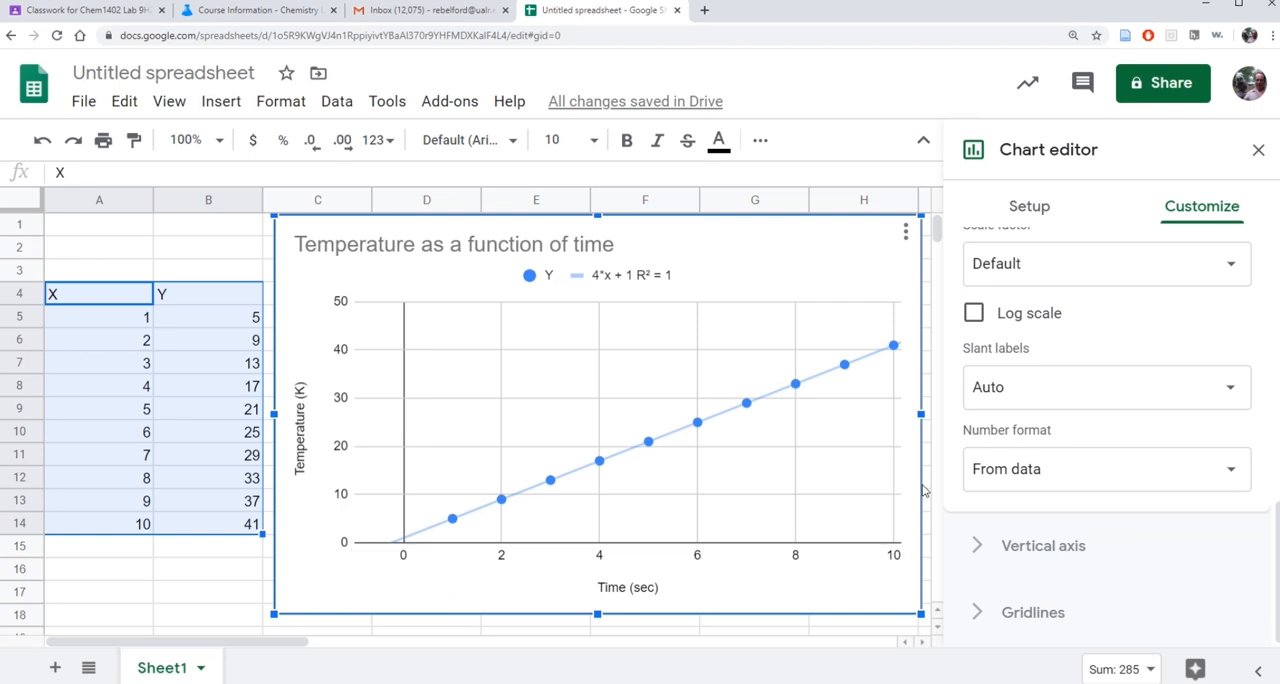
left_click(1030, 613)
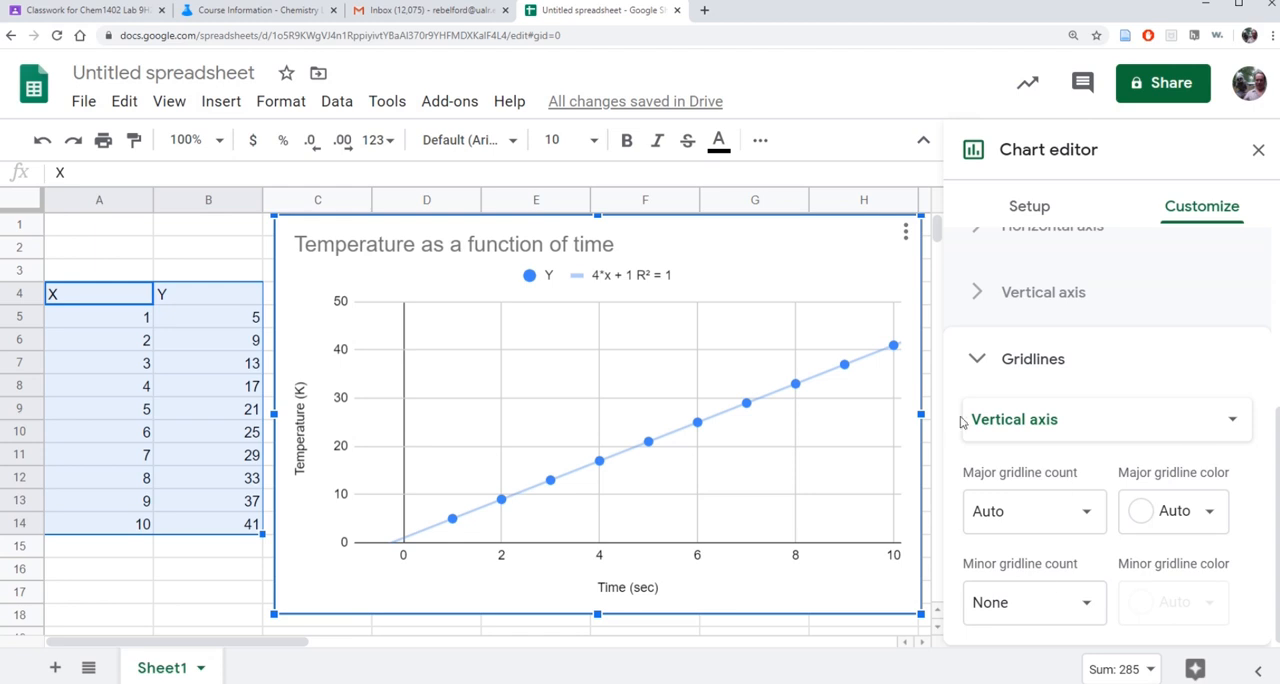
left_click(1090, 605)
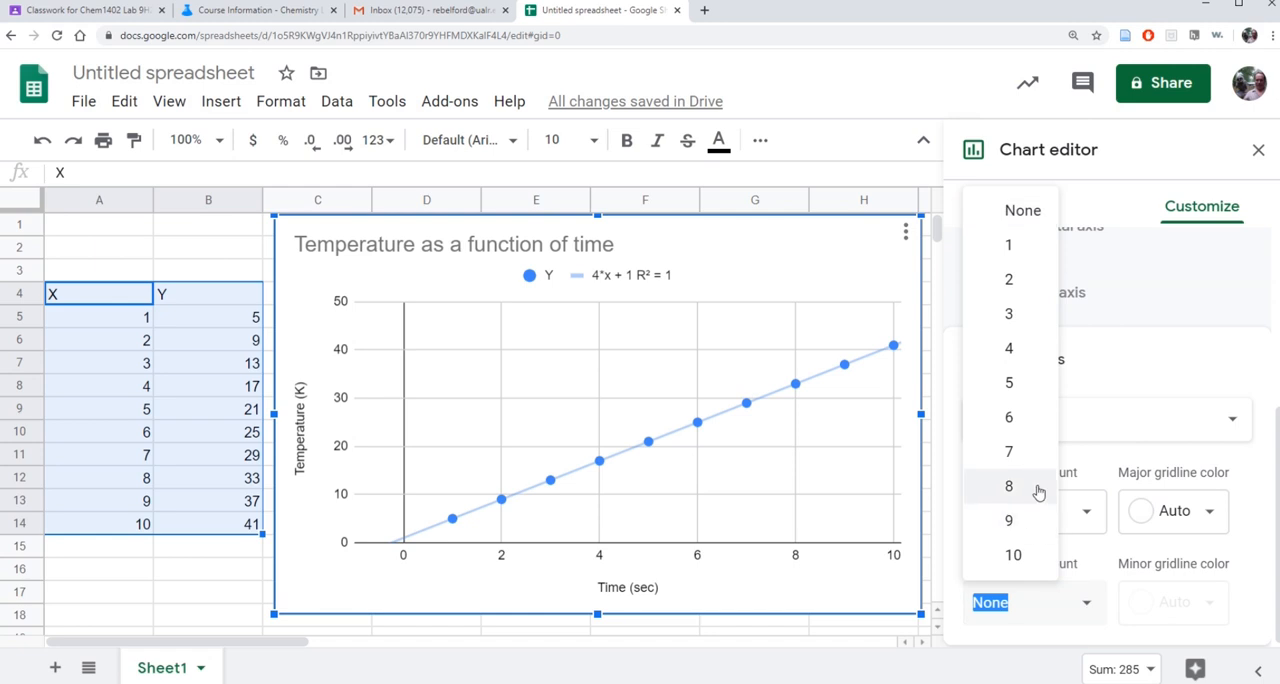
left_click(1015, 520)
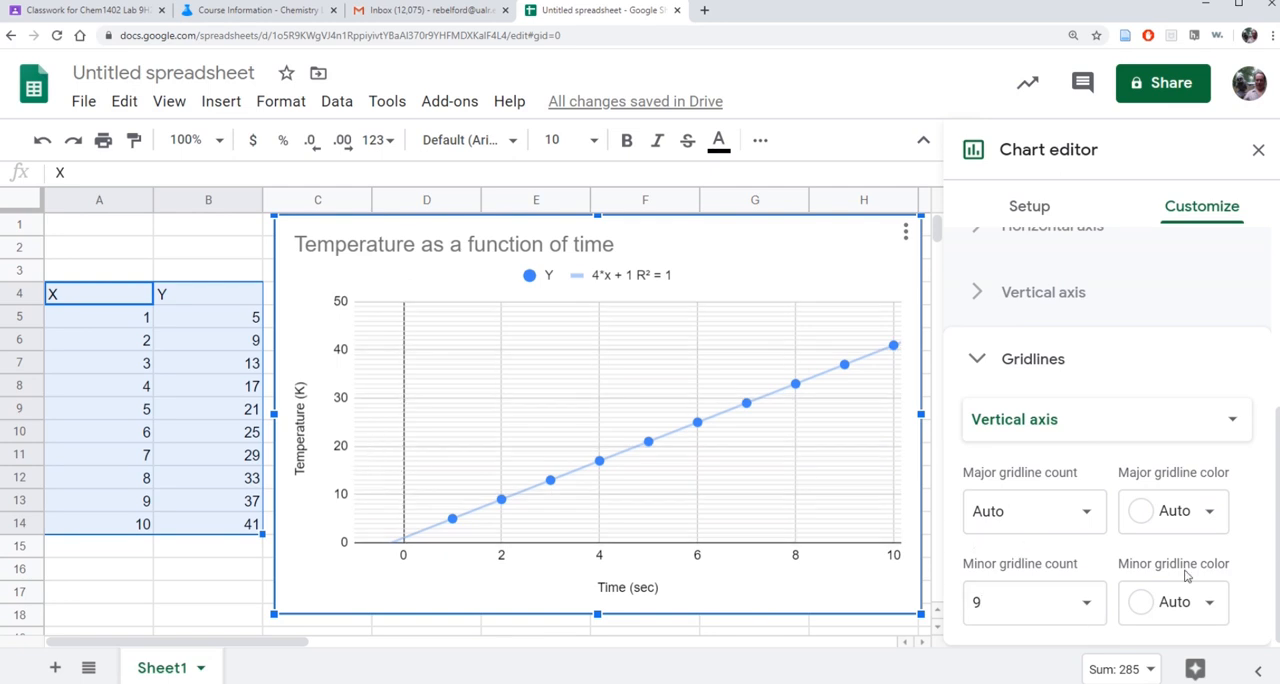
Set the minor gridline count of the chart's horizontal axis to 3.
left_click(1228, 421)
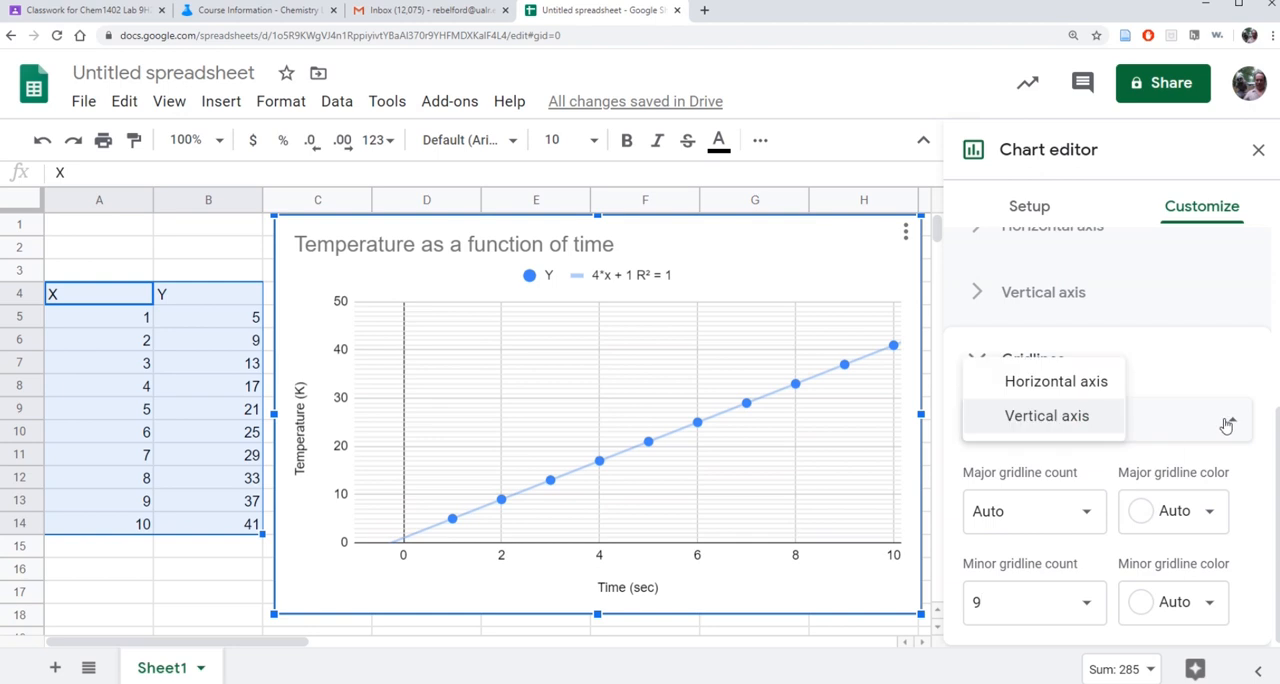
left_click(1060, 383)
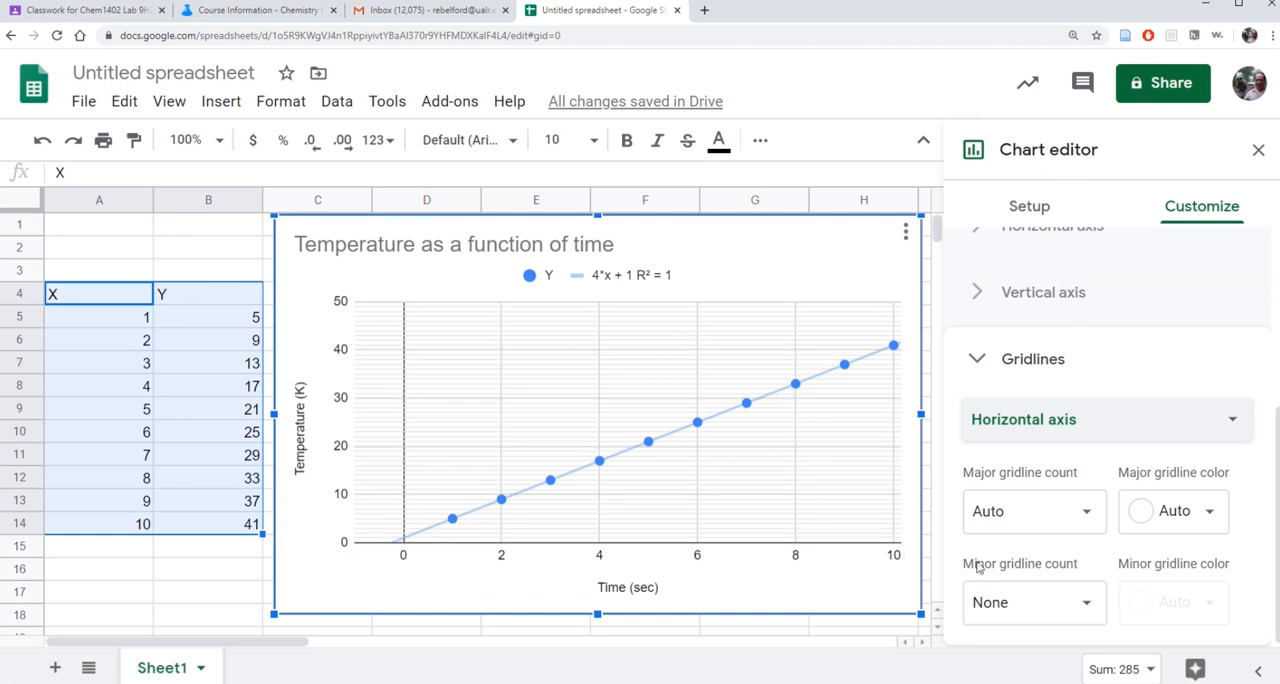
left_click(1086, 604)
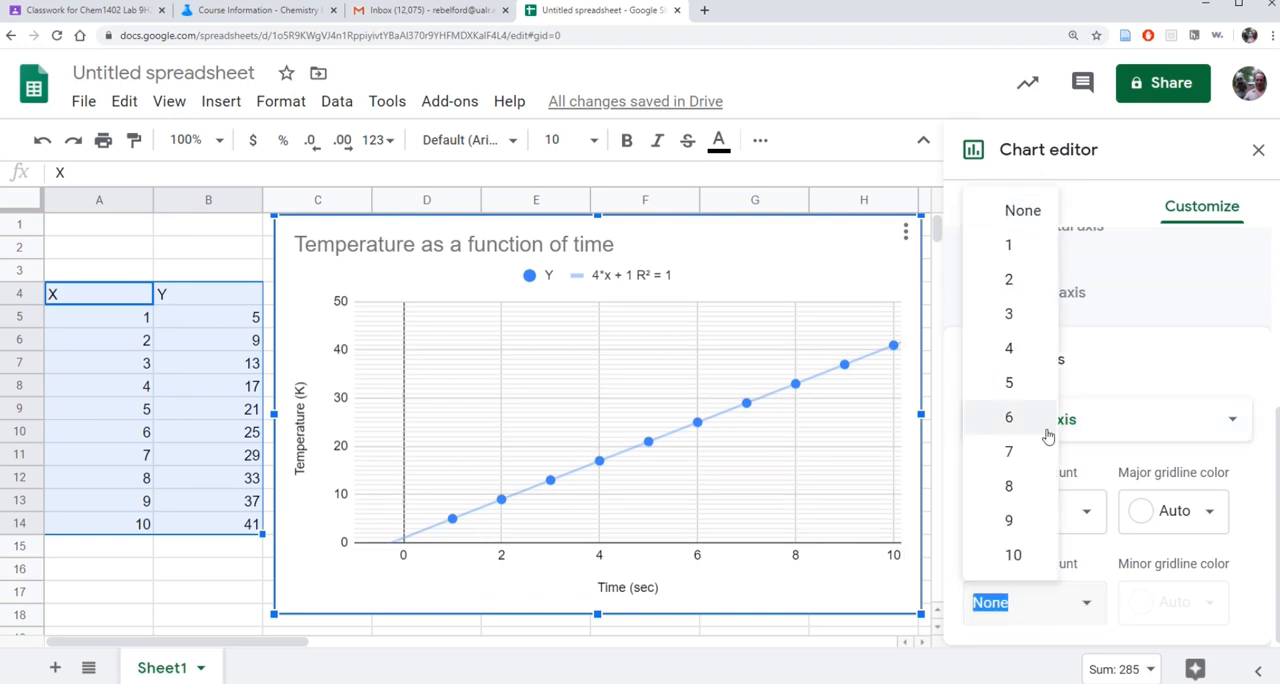
left_click(1010, 315)
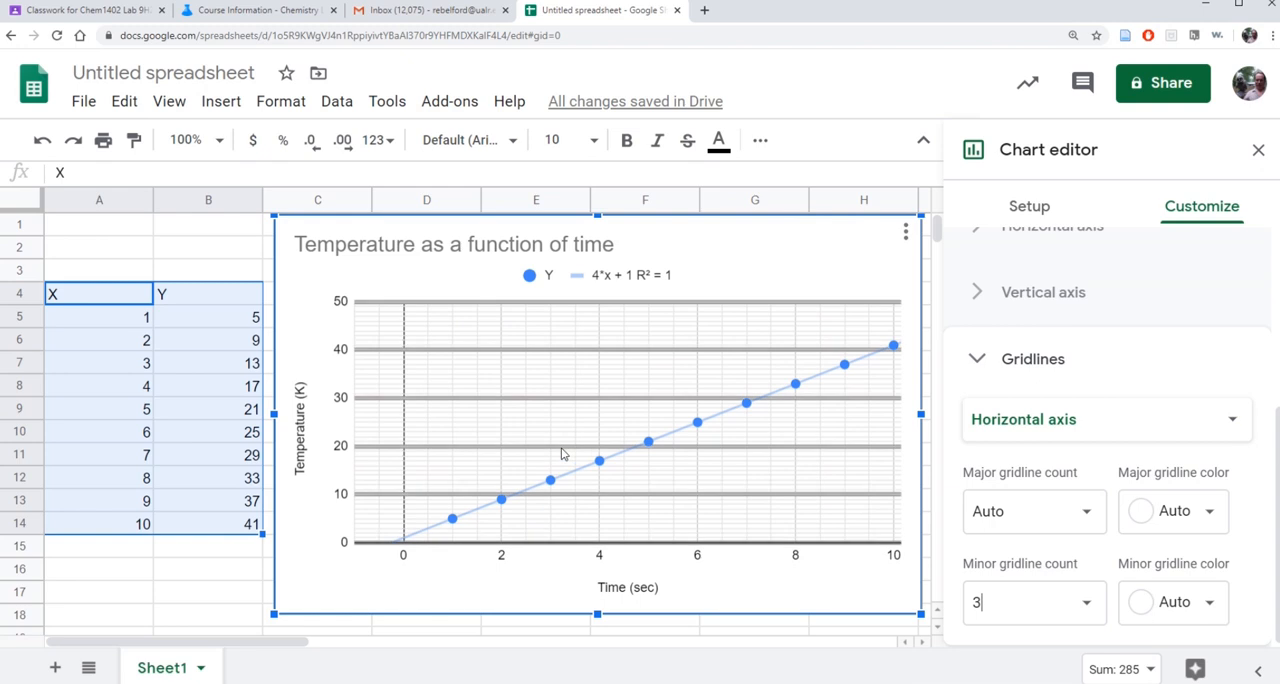
scroll(768, 611, "down", 1)
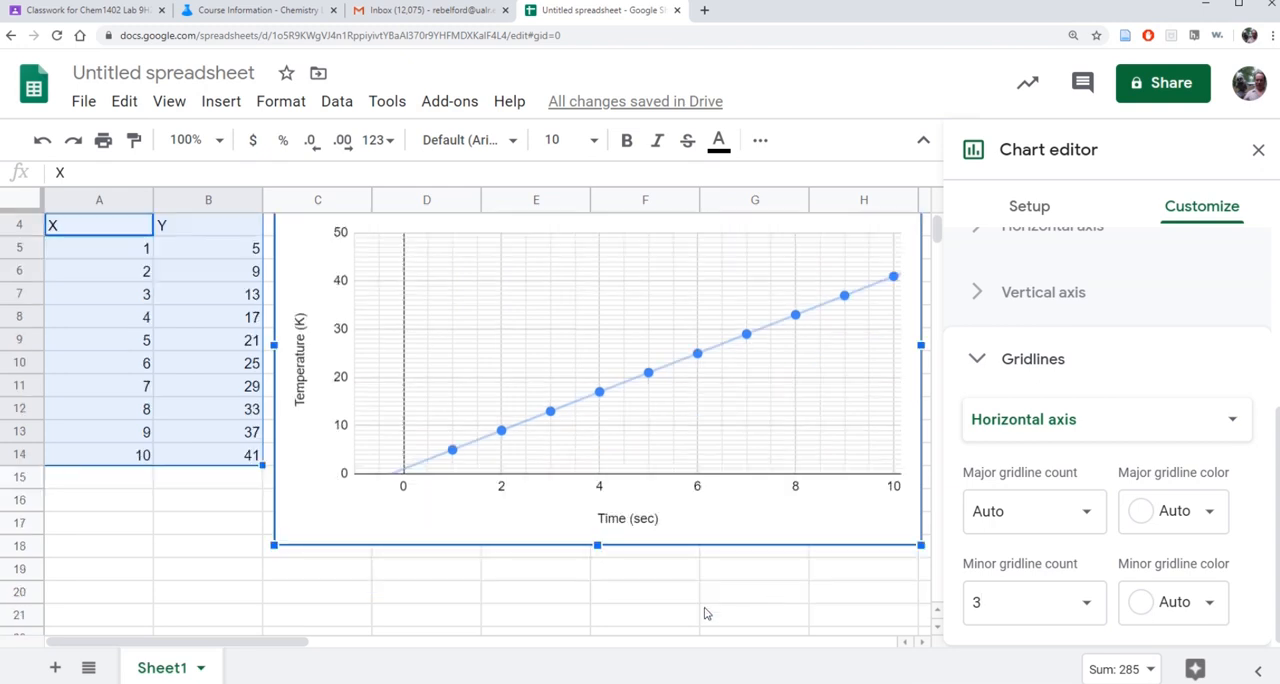